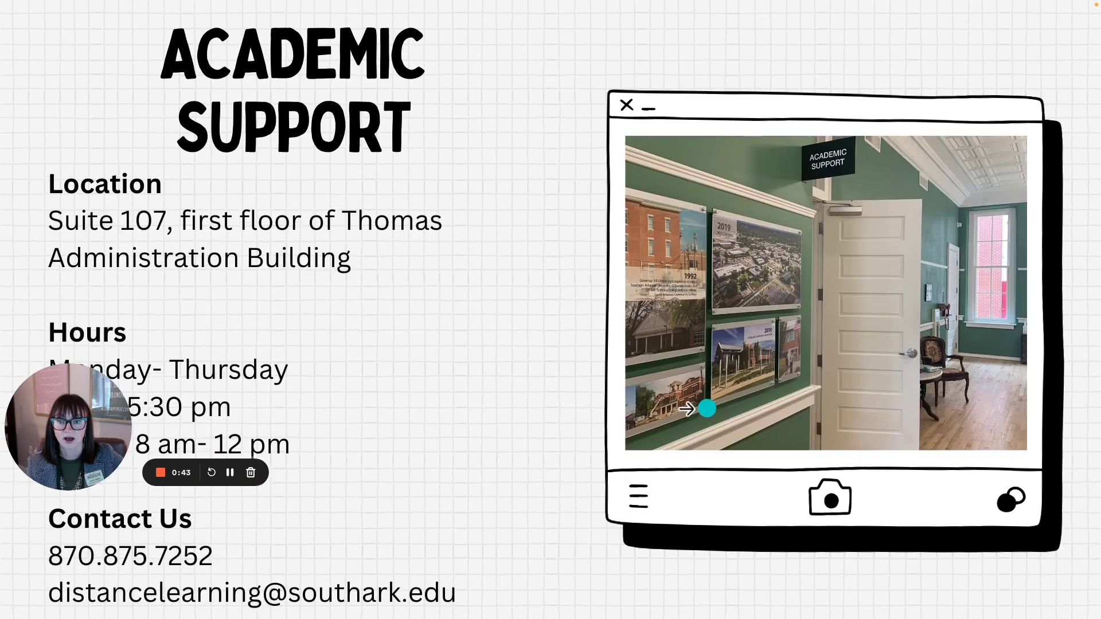
Step: Advance the Canva slideshow past the Logins slide to the Email slide
drag(55, 423, 532, 522)
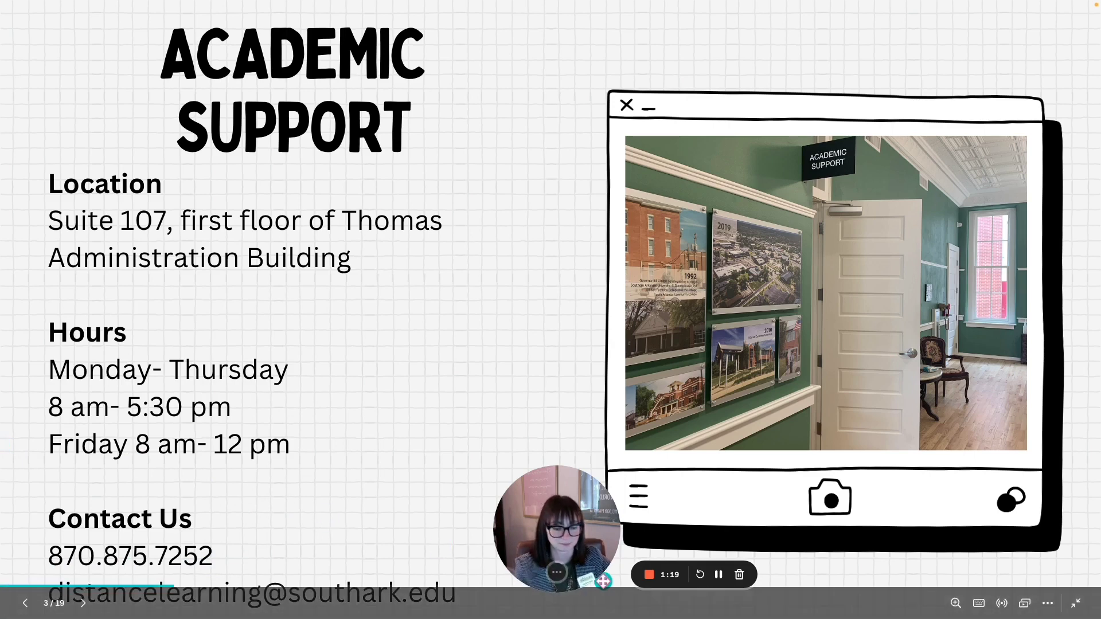
key(Right)
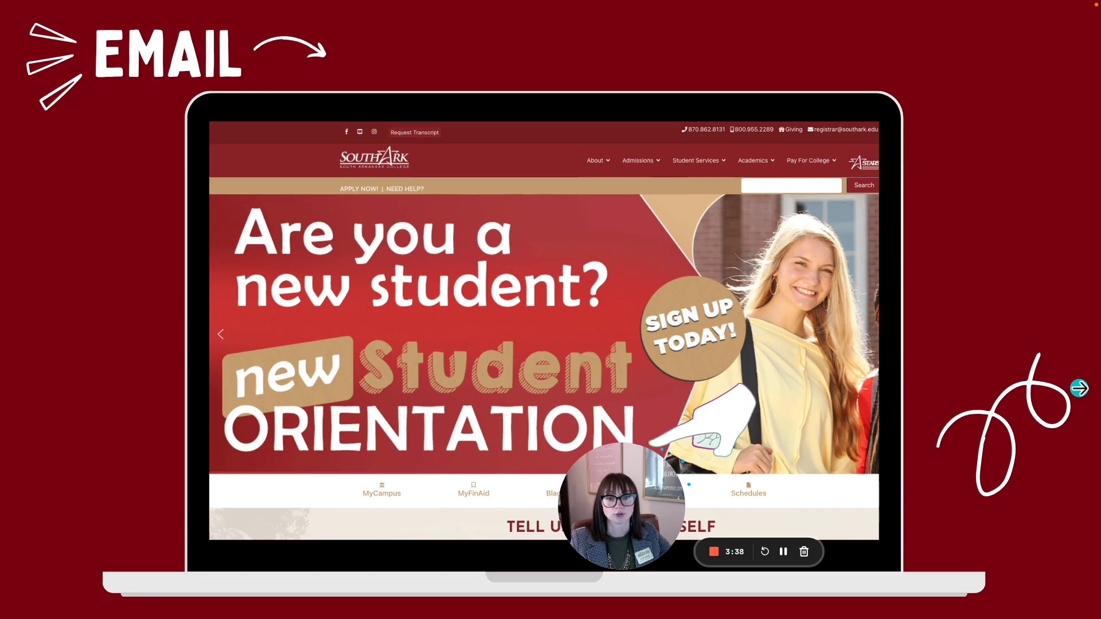
Step: Exit the Canva slideshow to reveal the southark.edu homepage in the browser
drag(590, 493, 52, 484)
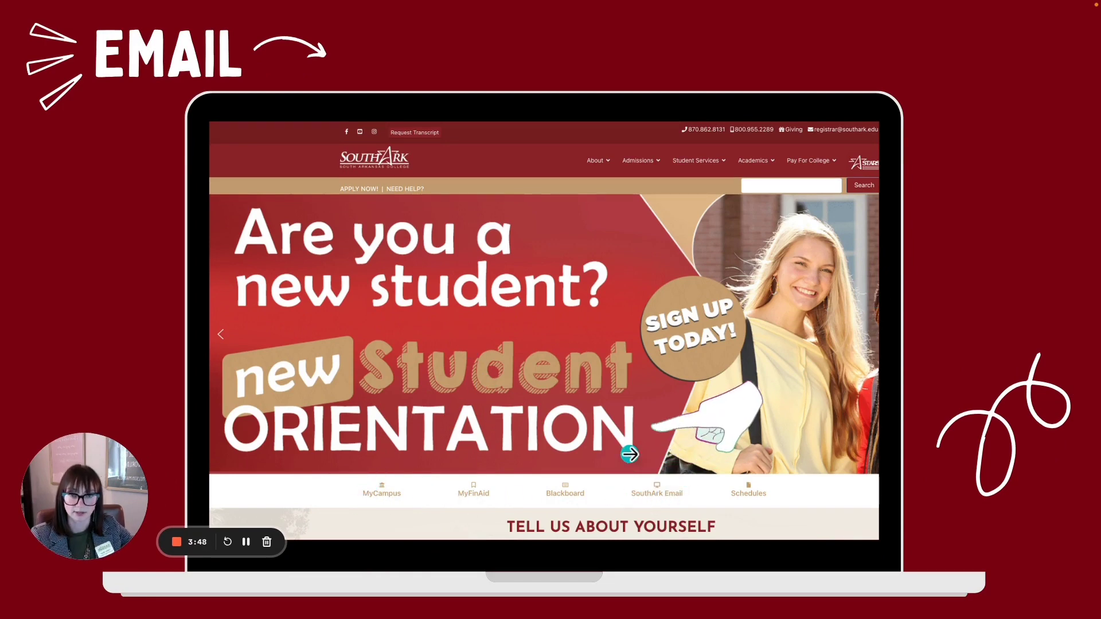
key(Escape)
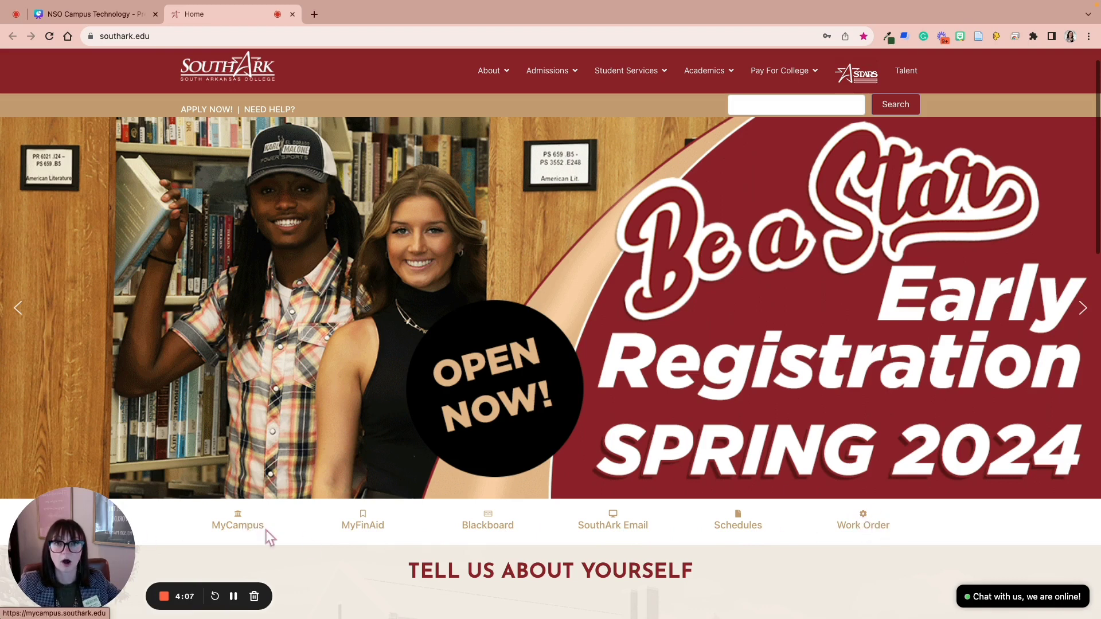
Step: Open SouthArk Email, choose another account, and submit the saved college email address
click(615, 523)
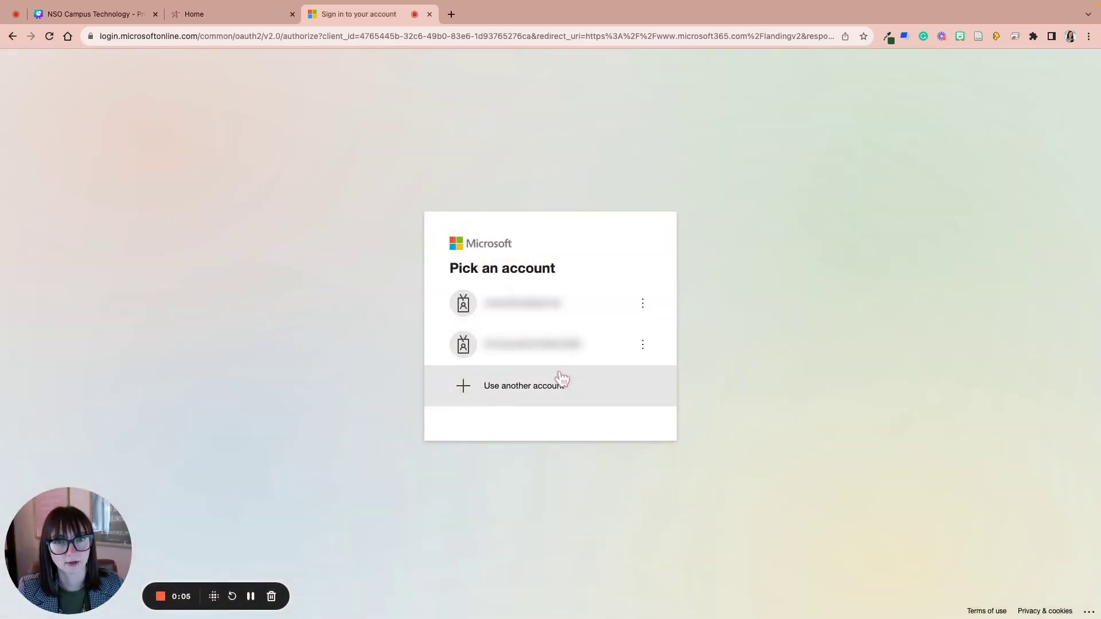
click(534, 398)
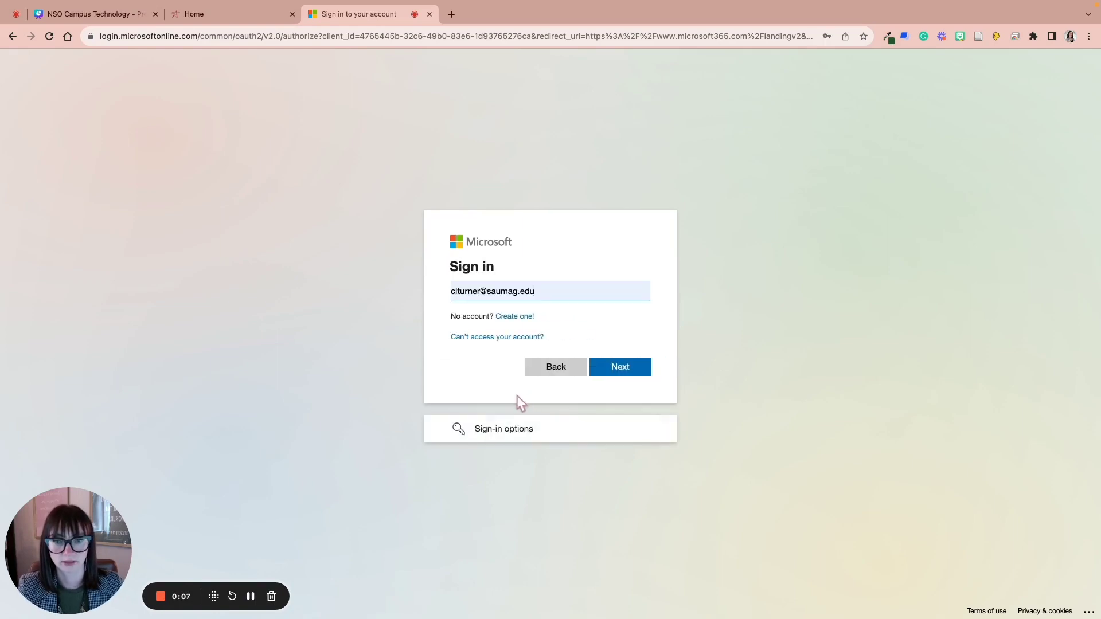
click(544, 287)
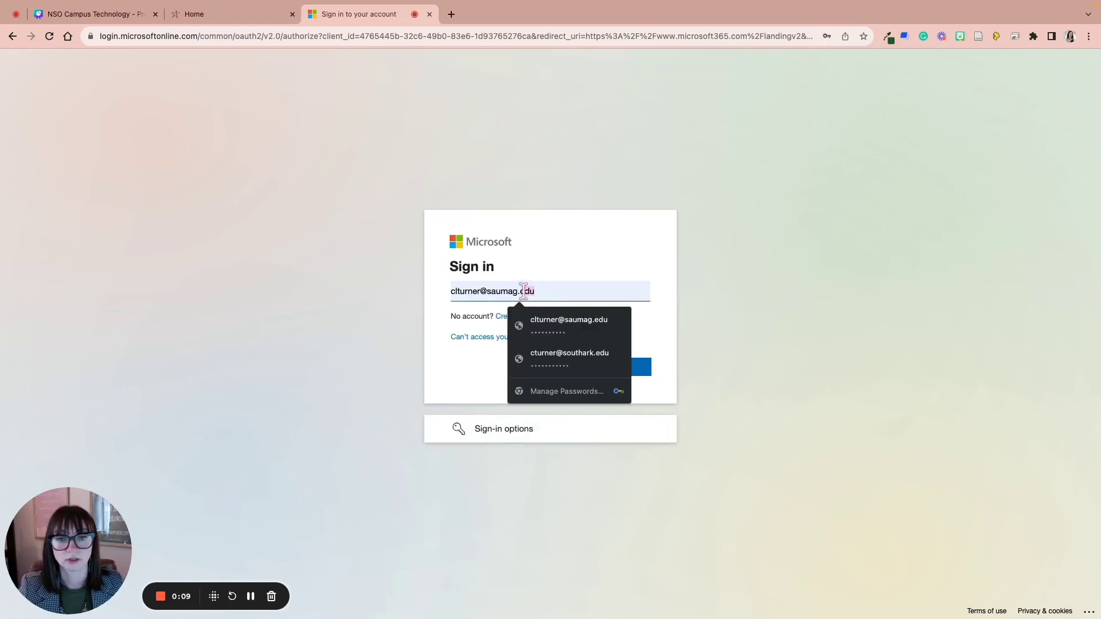
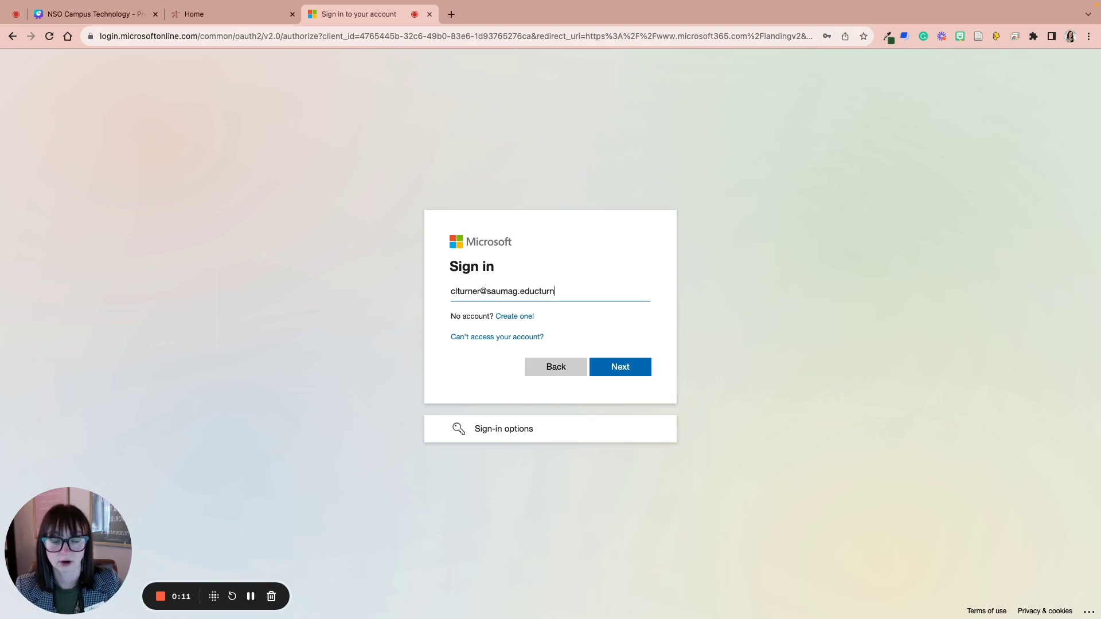
drag(601, 304, 399, 296)
key(BackSpace)
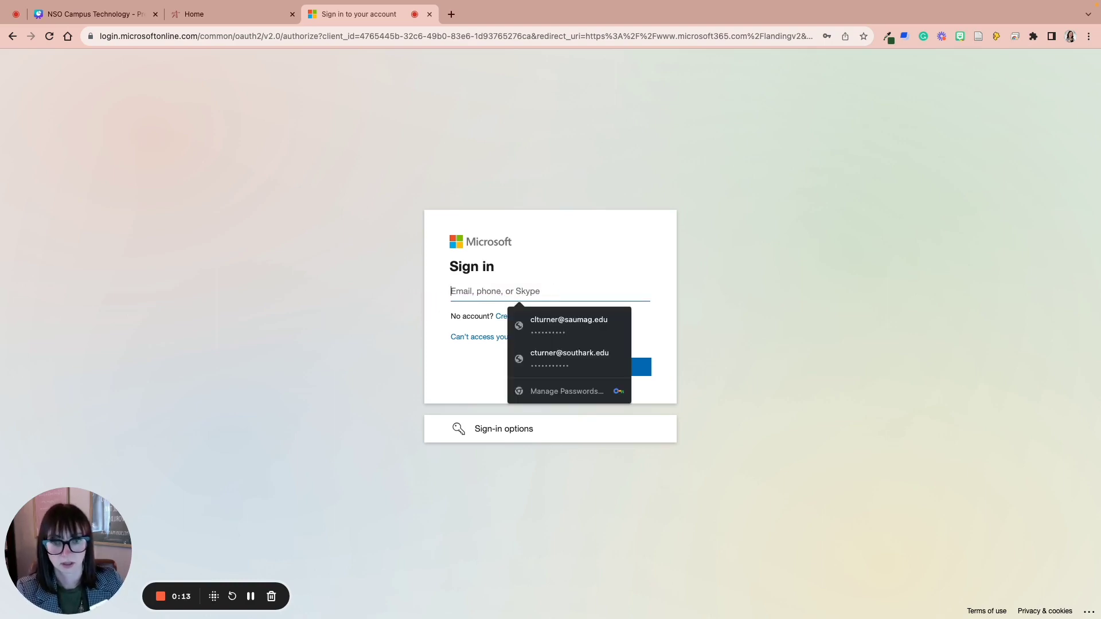
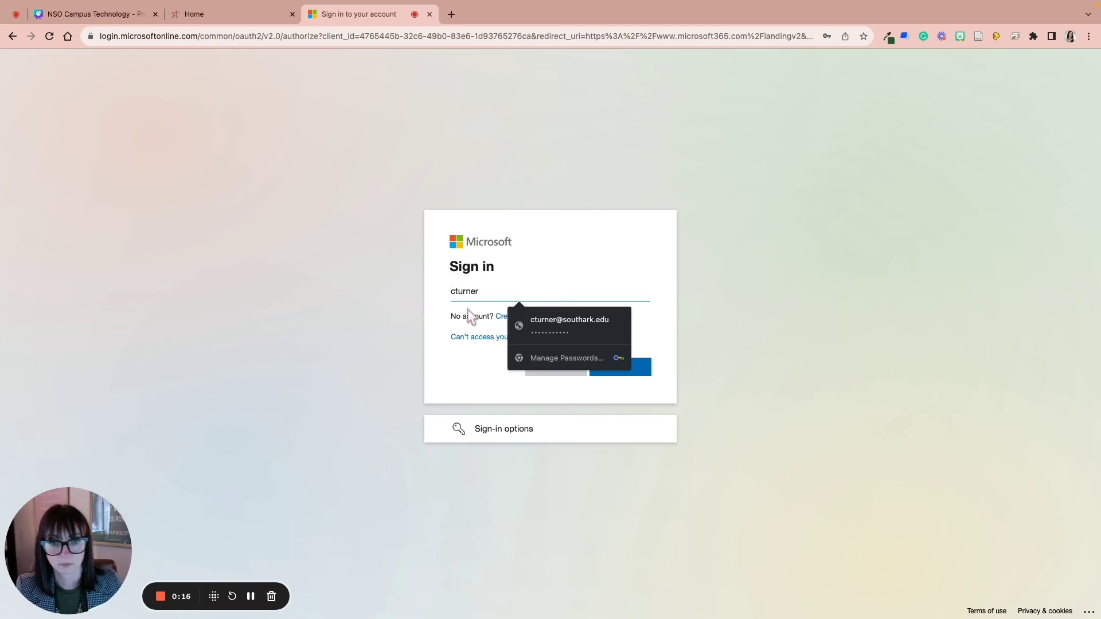
click(545, 324)
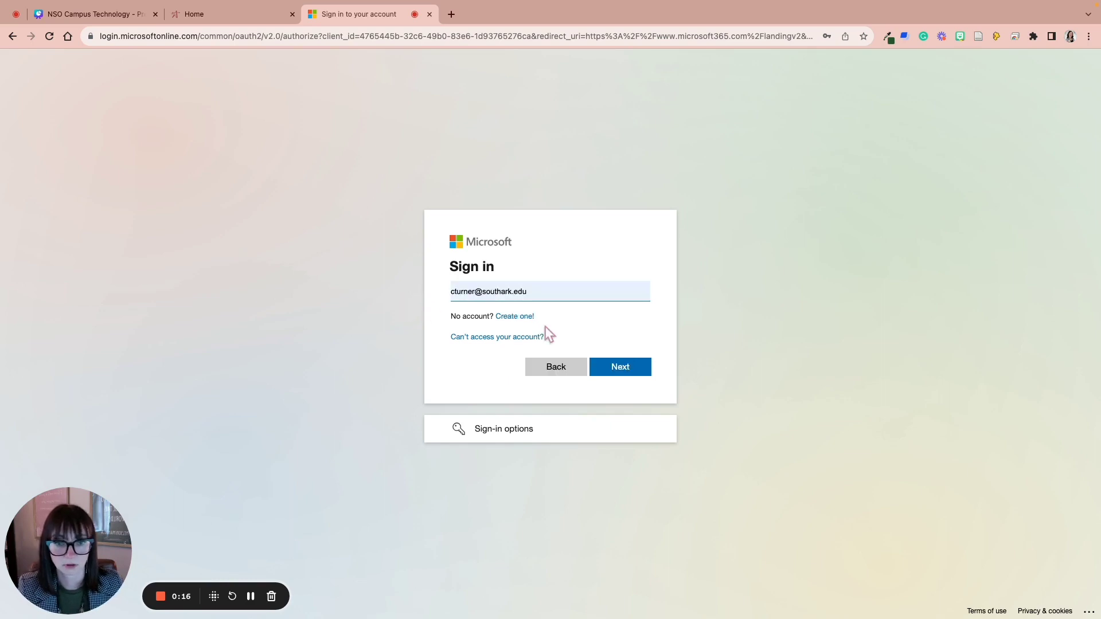
click(622, 372)
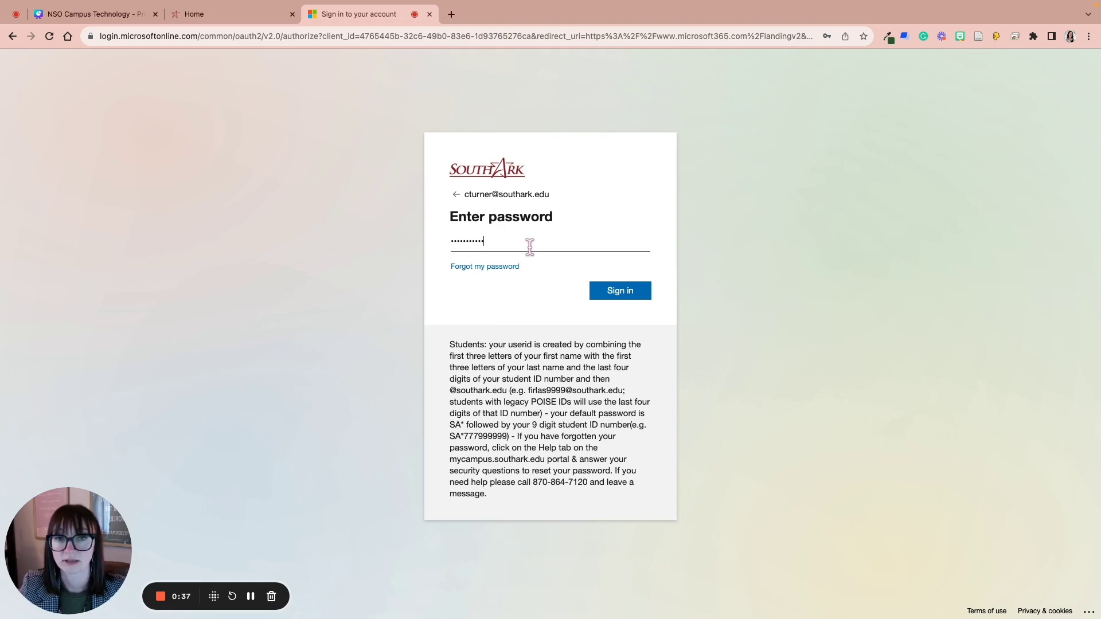
Step: Sign in with the password and tick Don't show this again on the stay-signed-in prompt
click(620, 298)
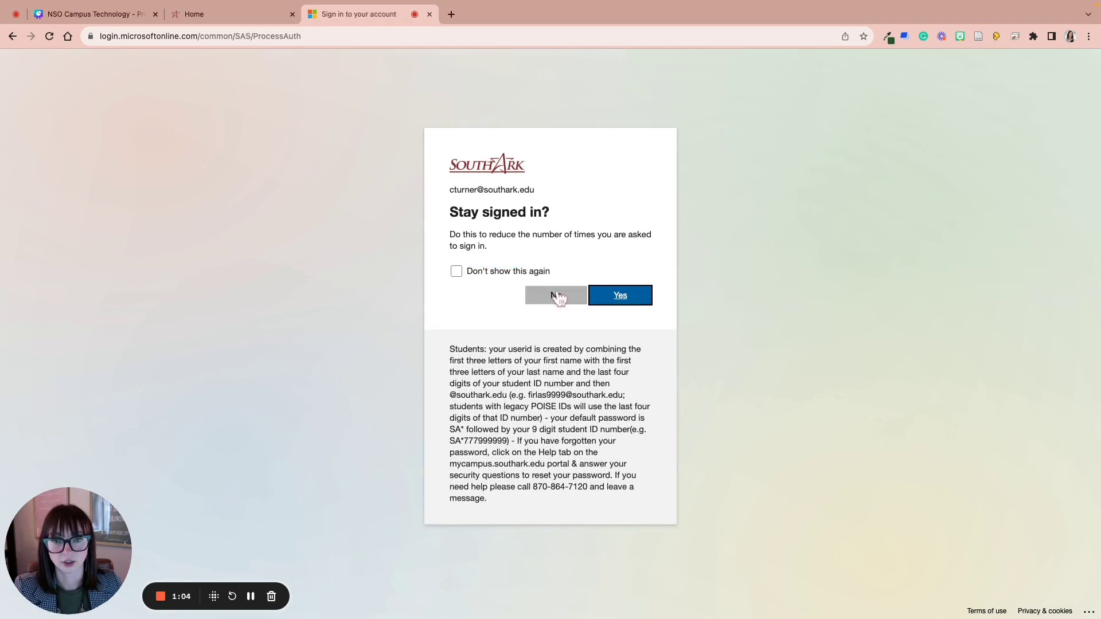
click(456, 273)
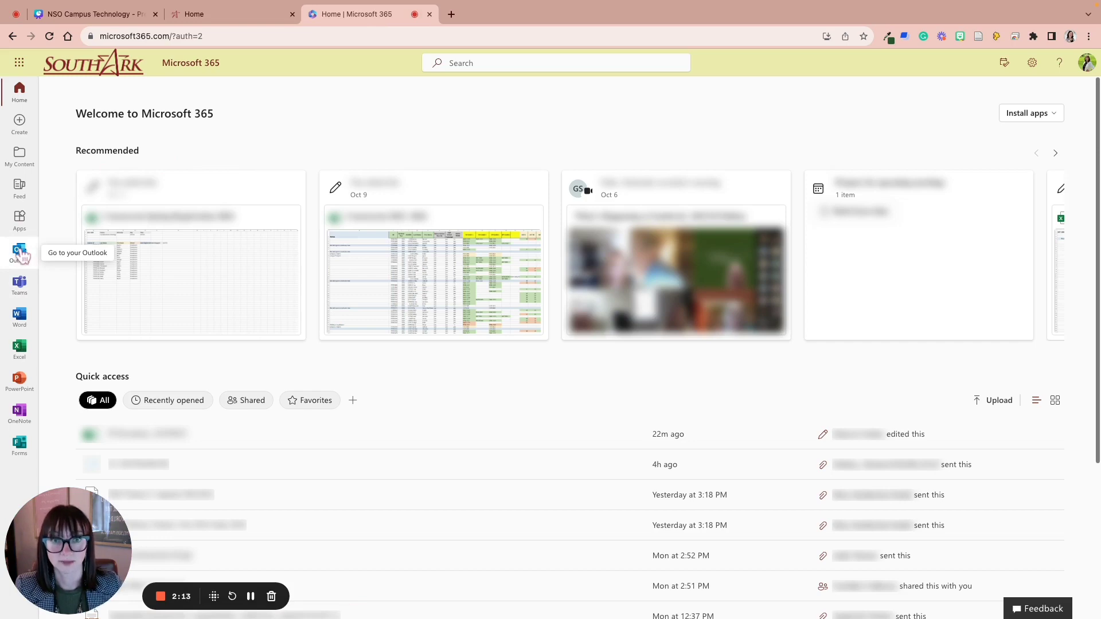
Step: Open Outlook from the Microsoft 365 app bar to view the college Inbox
click(21, 254)
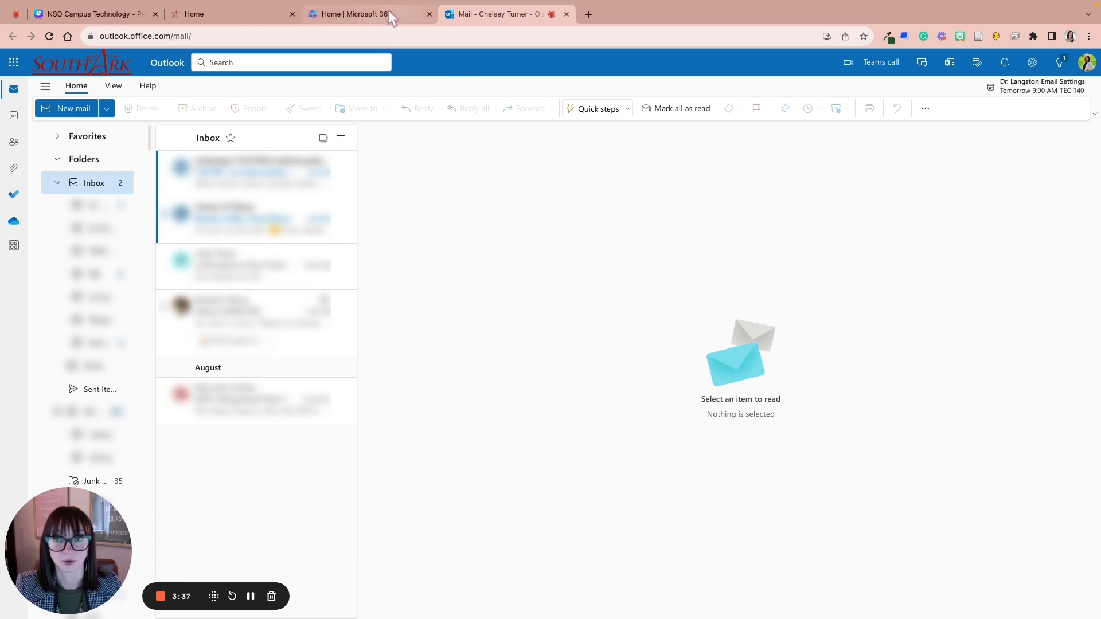
Step: Switch back to the Home | Microsoft 365 browser tab
click(388, 12)
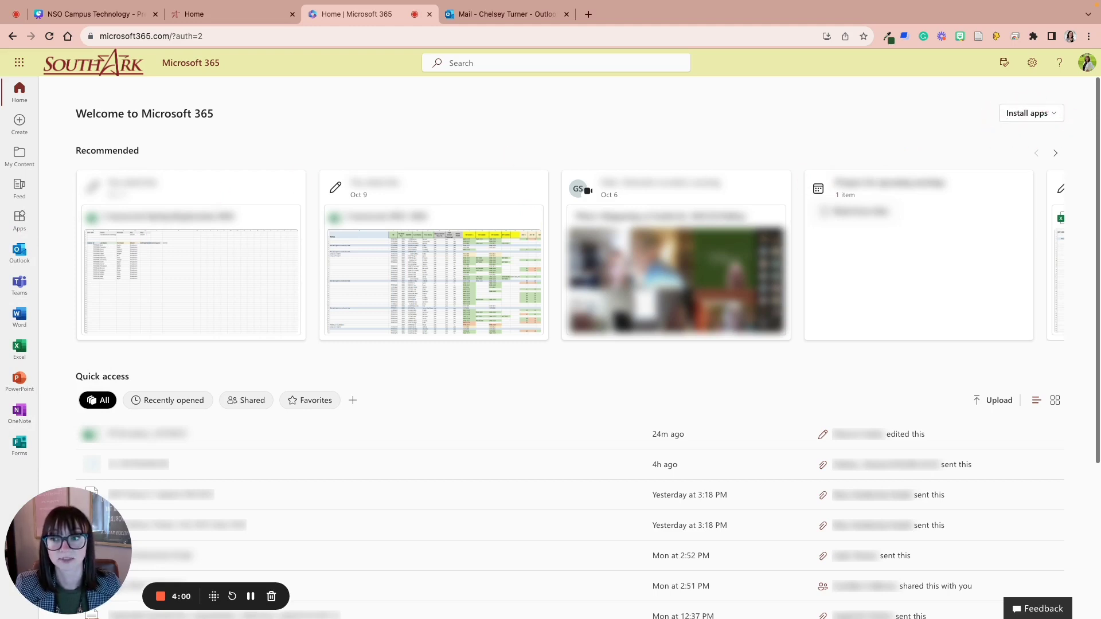
Step: View the Install apps options for Microsoft 365 and other installs, then close them
click(1058, 116)
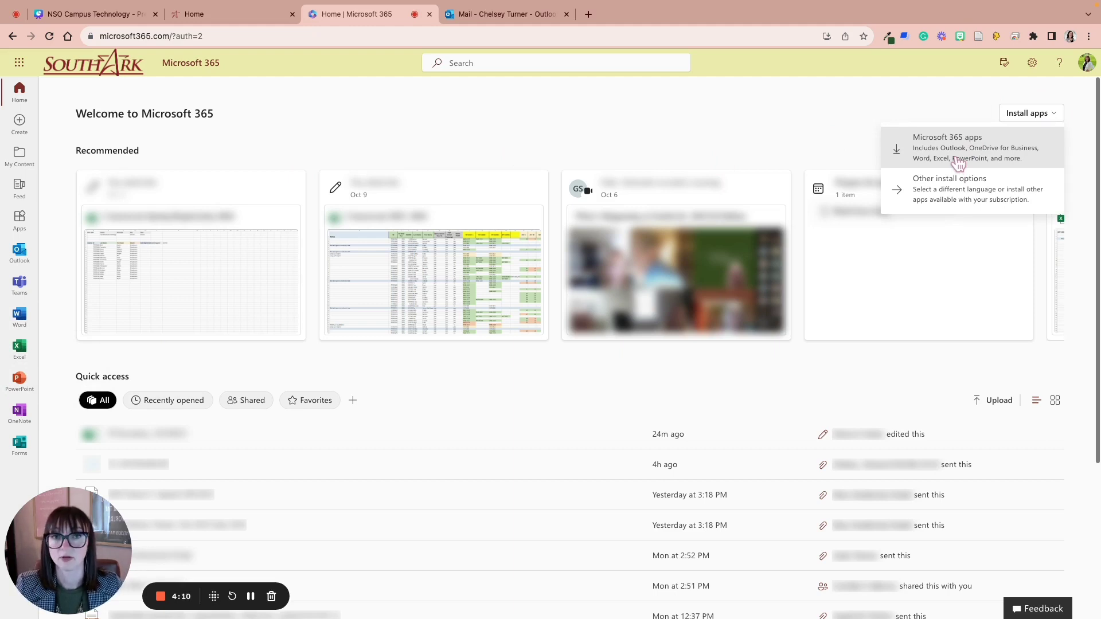
click(943, 95)
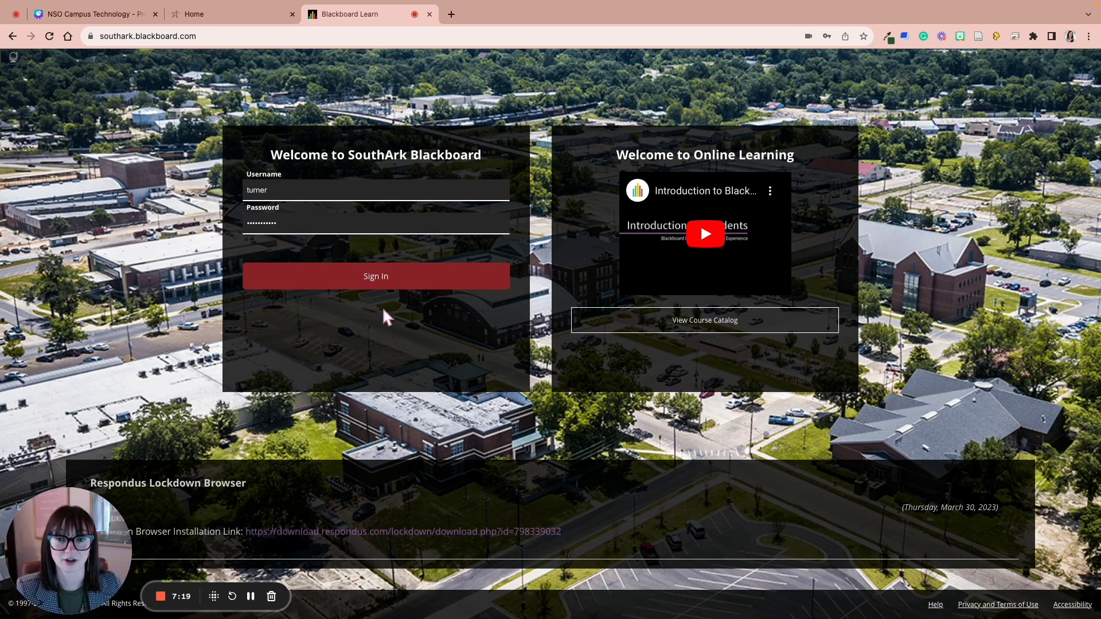
Step: Sign in to SouthArk Blackboard and scroll through the Institution Page's Student, Campus and Academic quick links
click(378, 280)
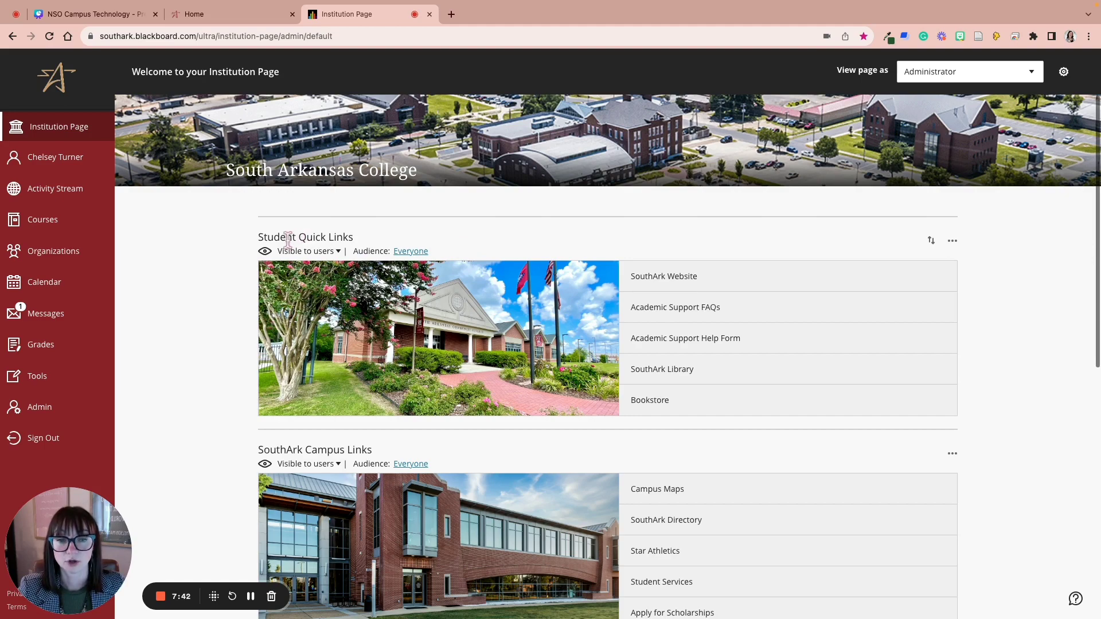
scroll(562, 315, down, 2)
scroll(524, 447, down, 3)
scroll(528, 448, up, 3)
scroll(642, 406, up, 2)
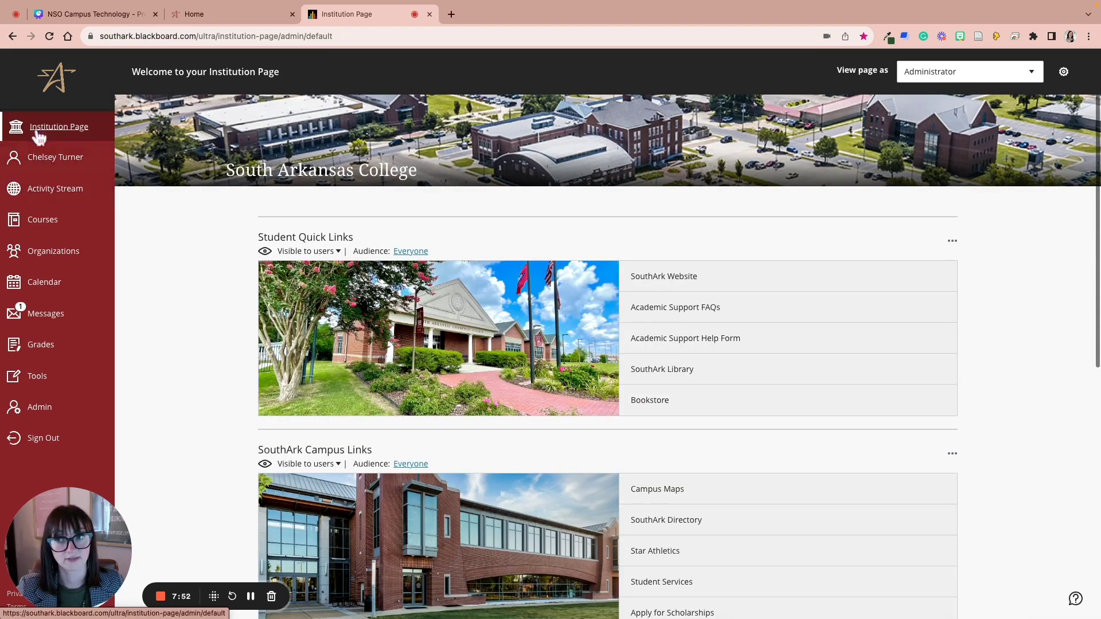
Step: Open your profile from your name in the sidebar and scroll through its information and settings
click(71, 171)
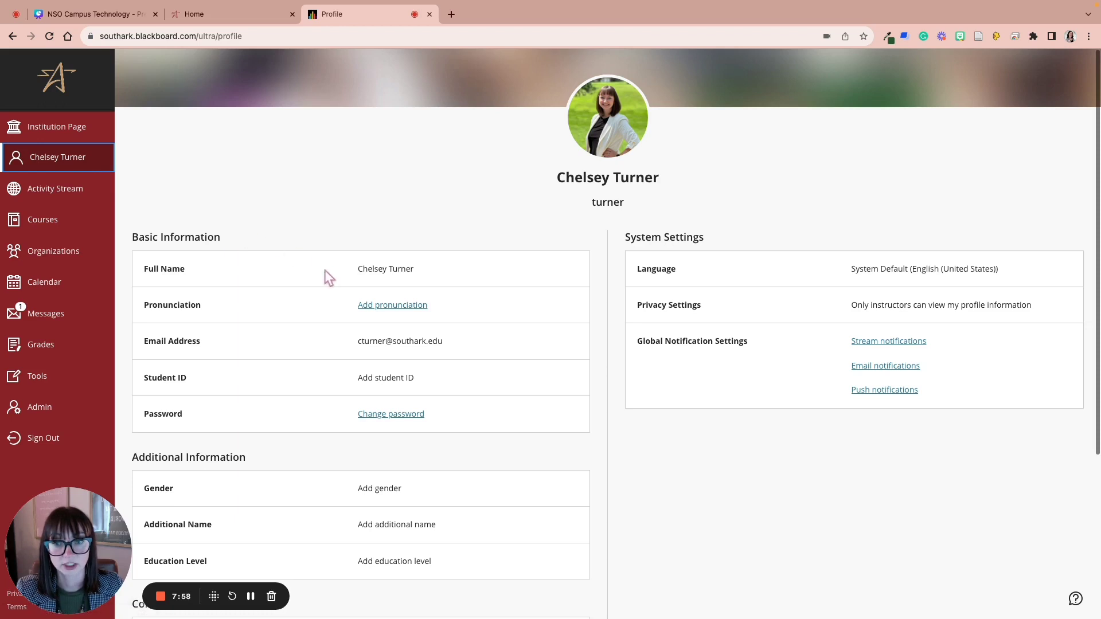
mouse_move(634, 117)
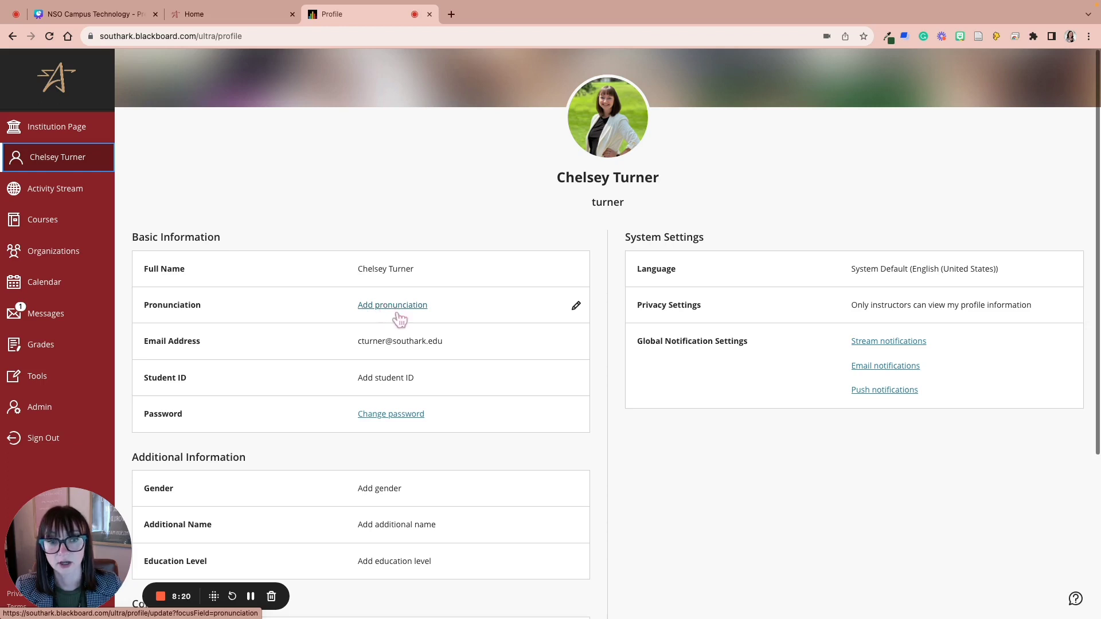
scroll(436, 338, down, 3)
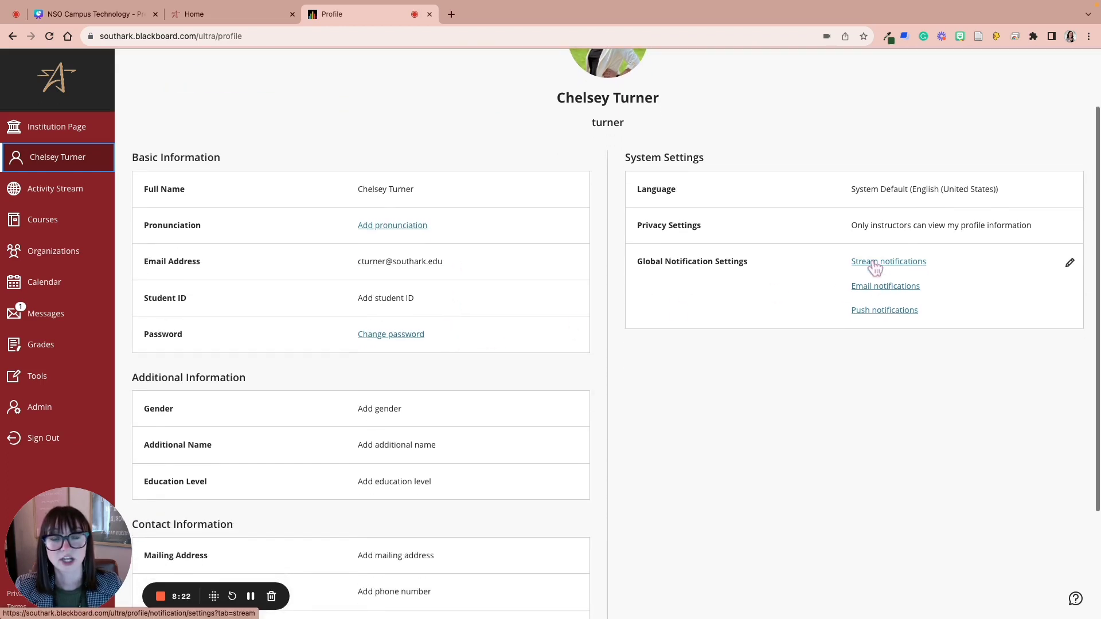
scroll(837, 296, up, 3)
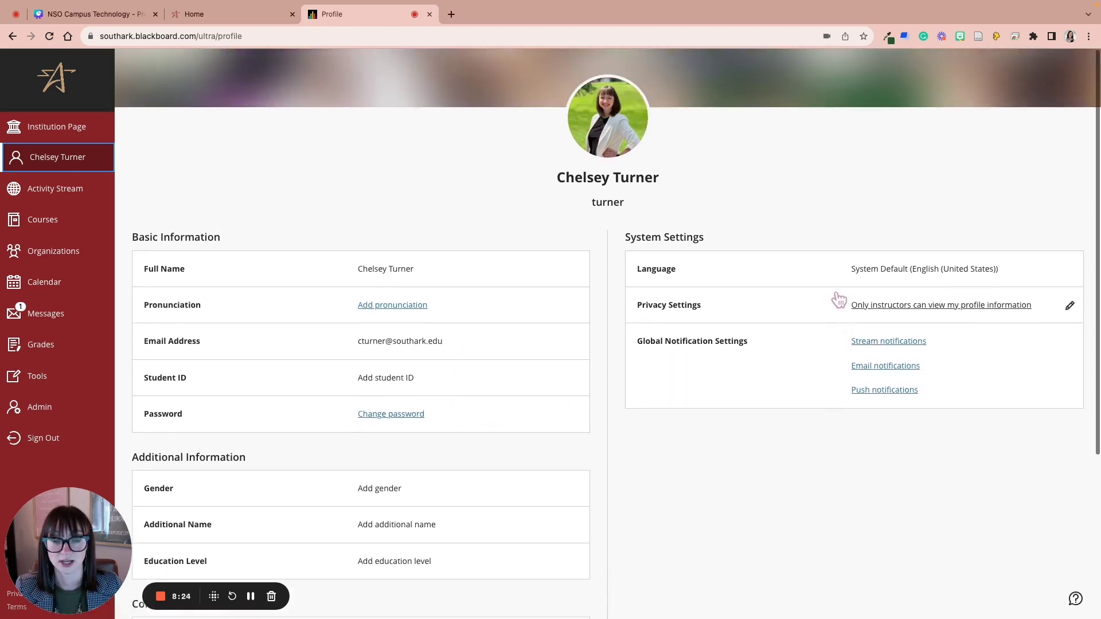
Step: Review the Stream, Email and Push notification settings, then close the Notification Settings panel
click(892, 344)
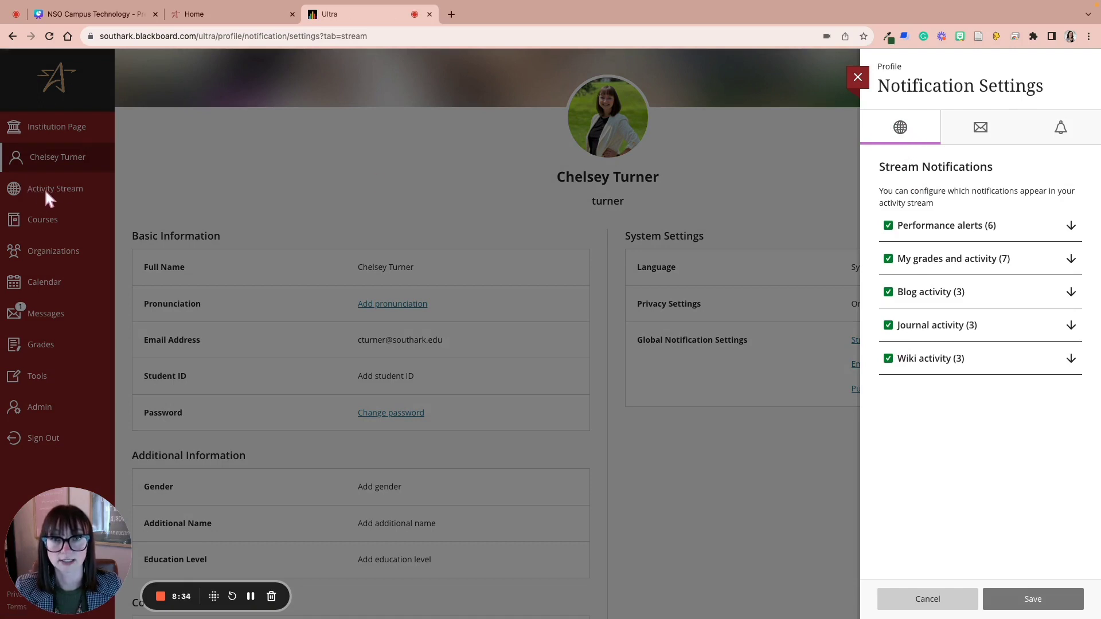
click(983, 130)
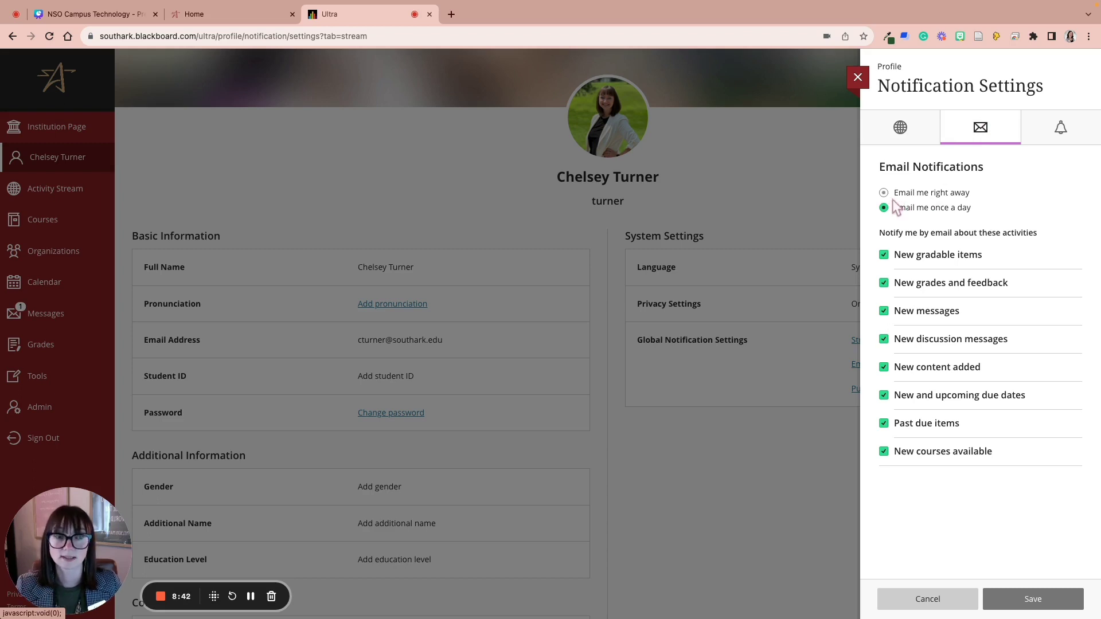
click(1065, 138)
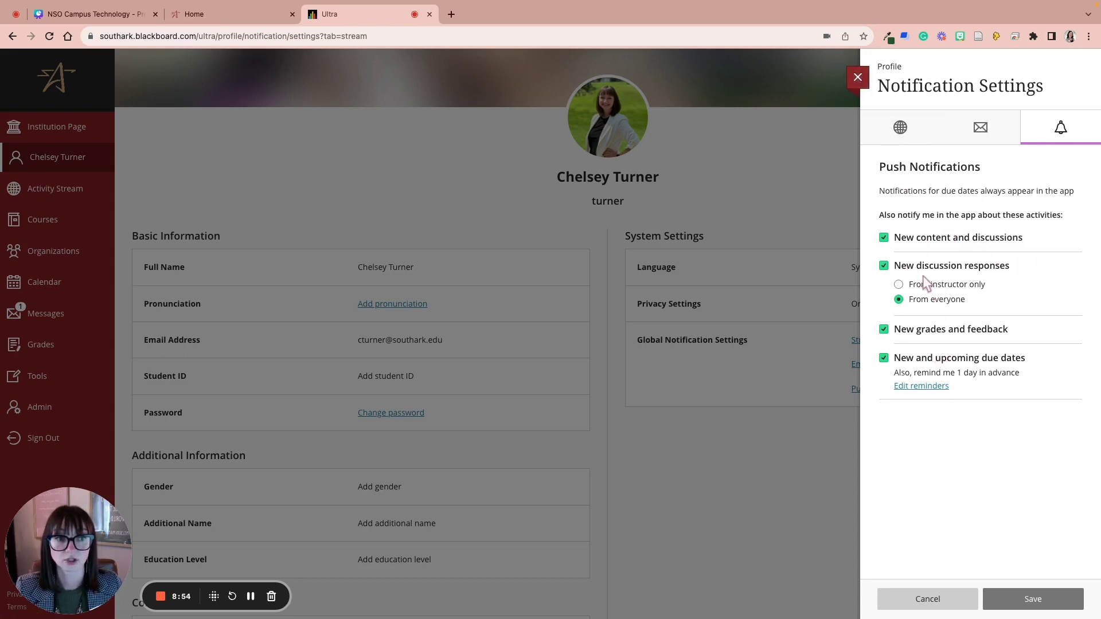
click(857, 77)
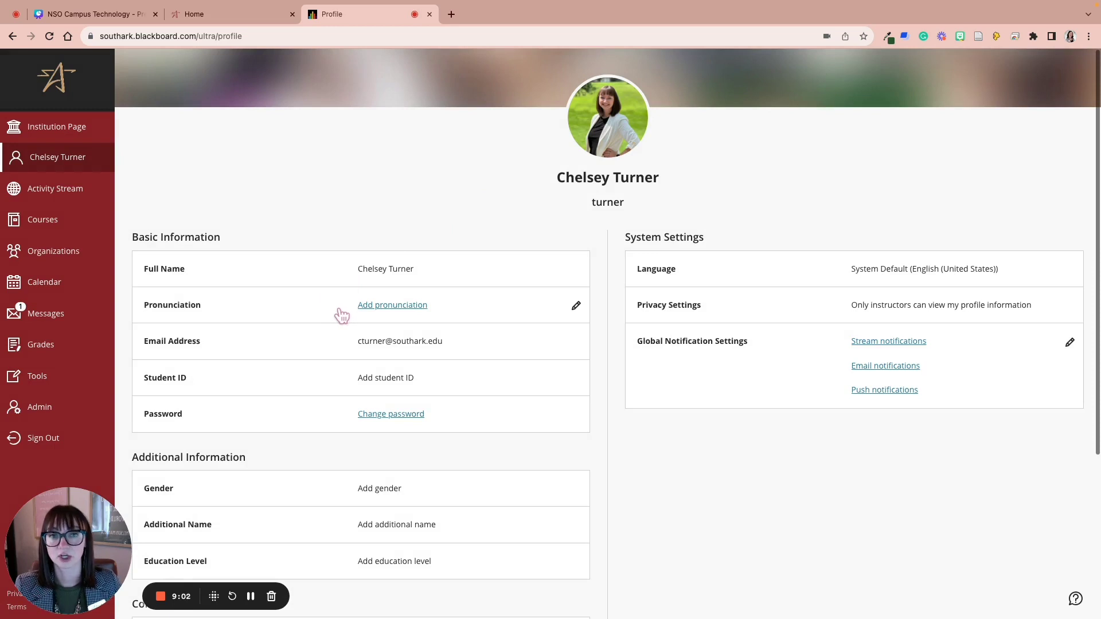
Step: Open the Activity Stream and review its Important past-due, Upcoming and Recent course items
click(68, 198)
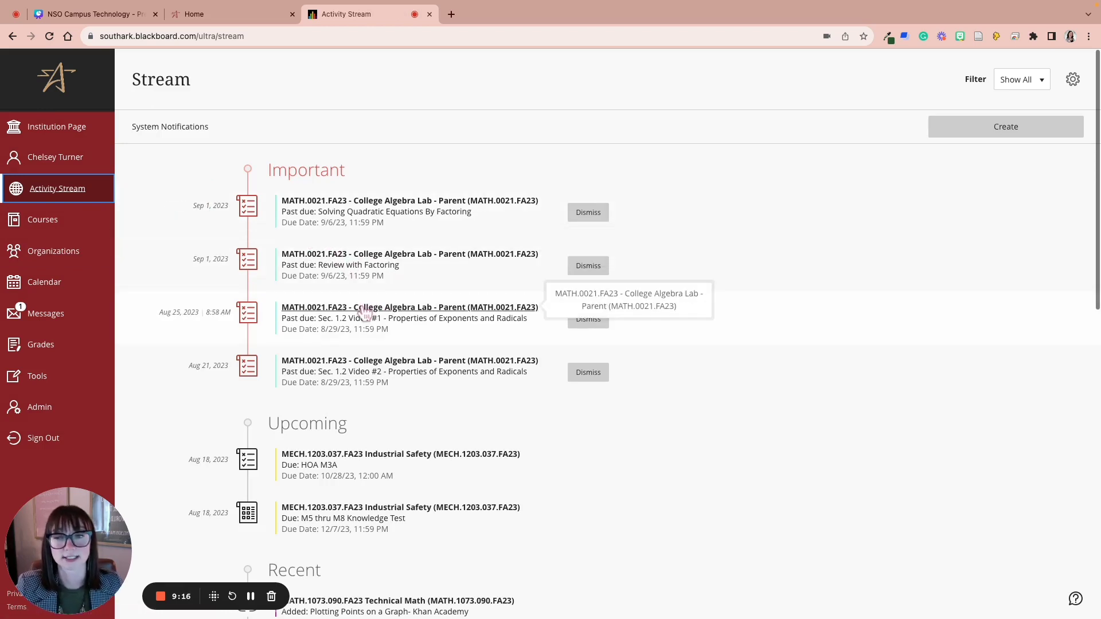
scroll(367, 310, down, 2)
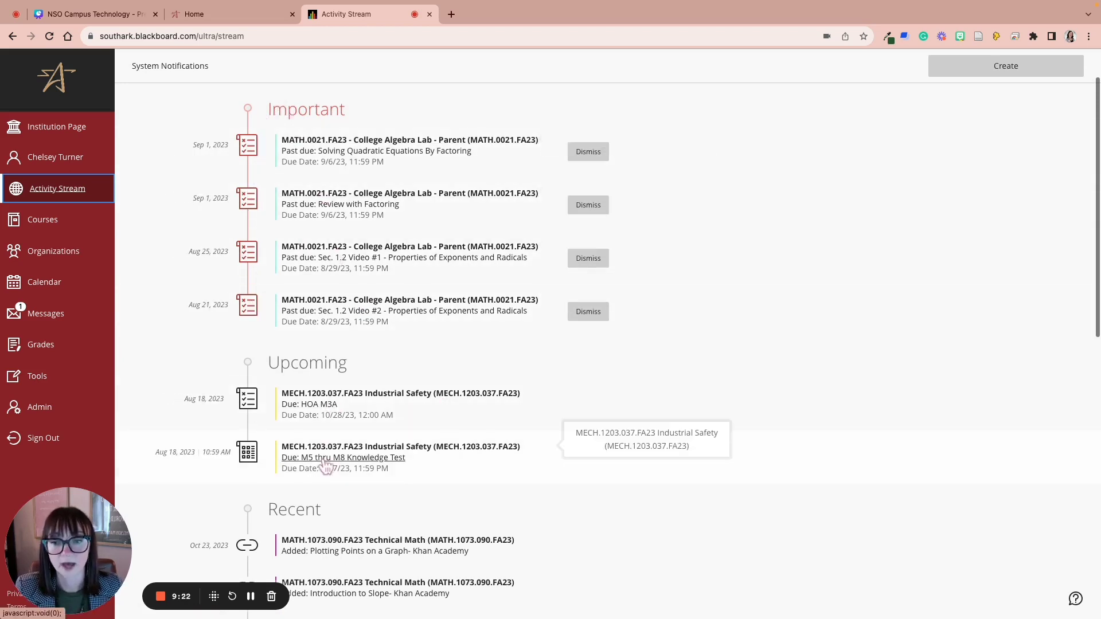
scroll(308, 463, down, 1)
scroll(308, 463, down, 2)
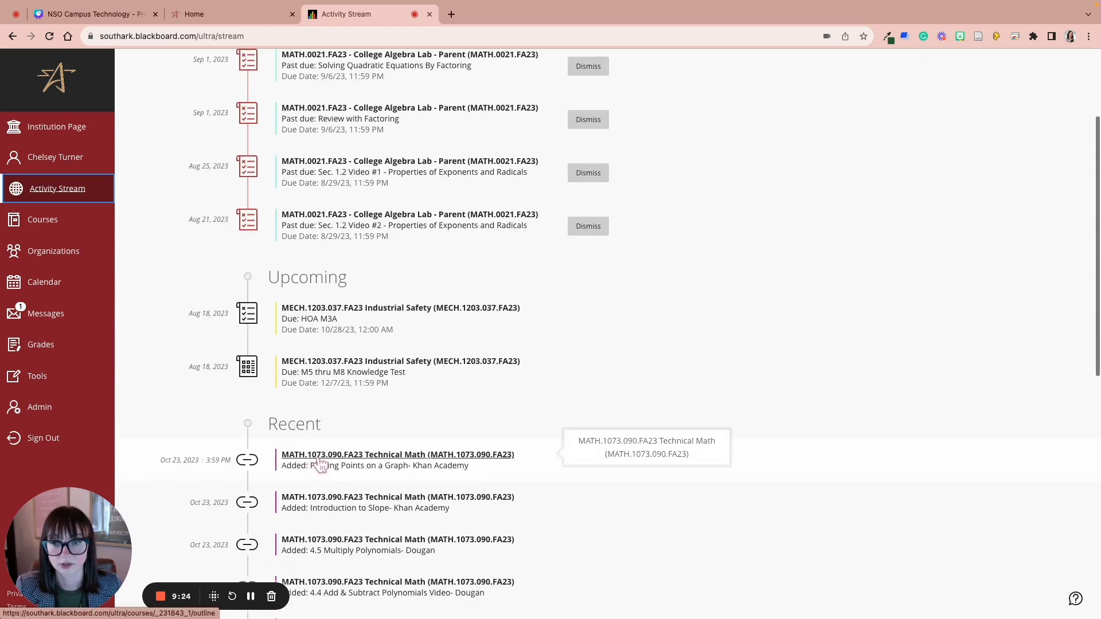
scroll(318, 464, down, 2)
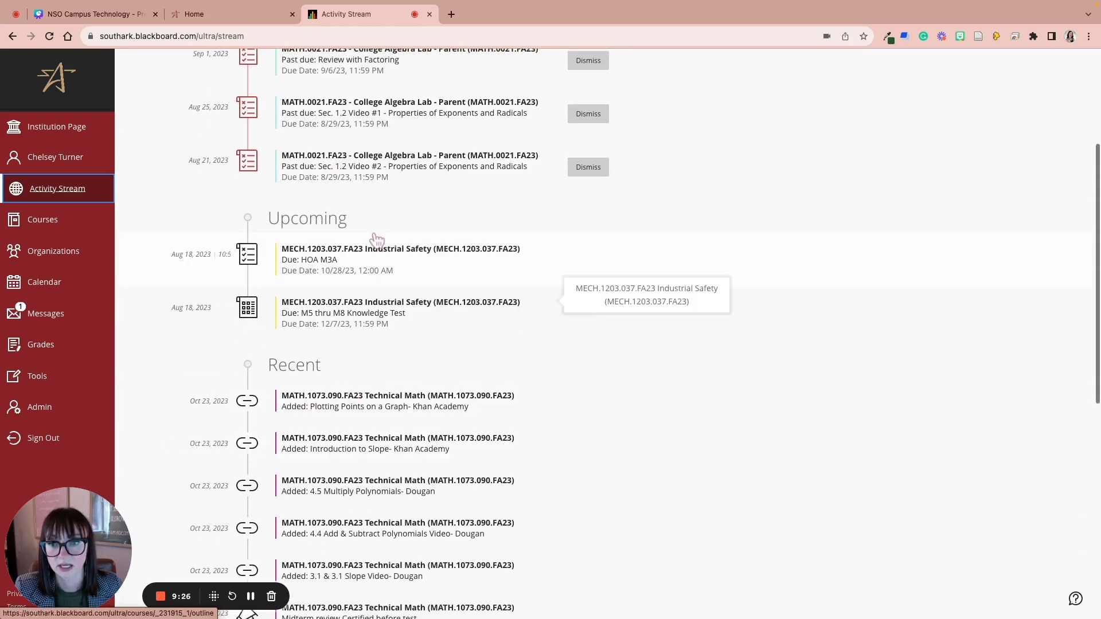
scroll(373, 239, up, 5)
scroll(376, 240, down, 5)
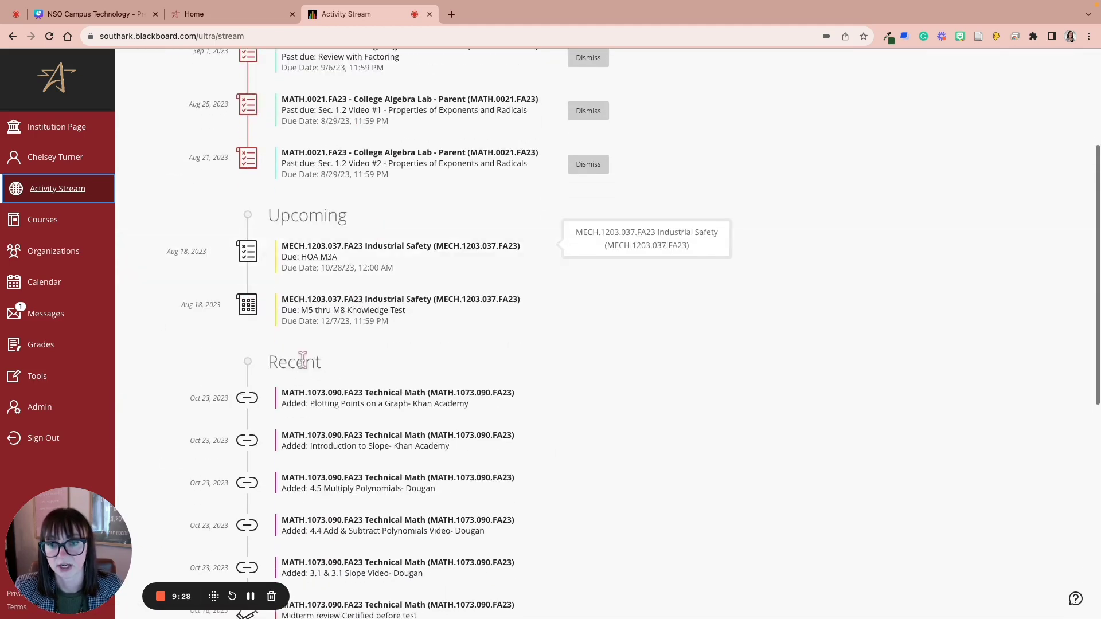
scroll(357, 373, up, 6)
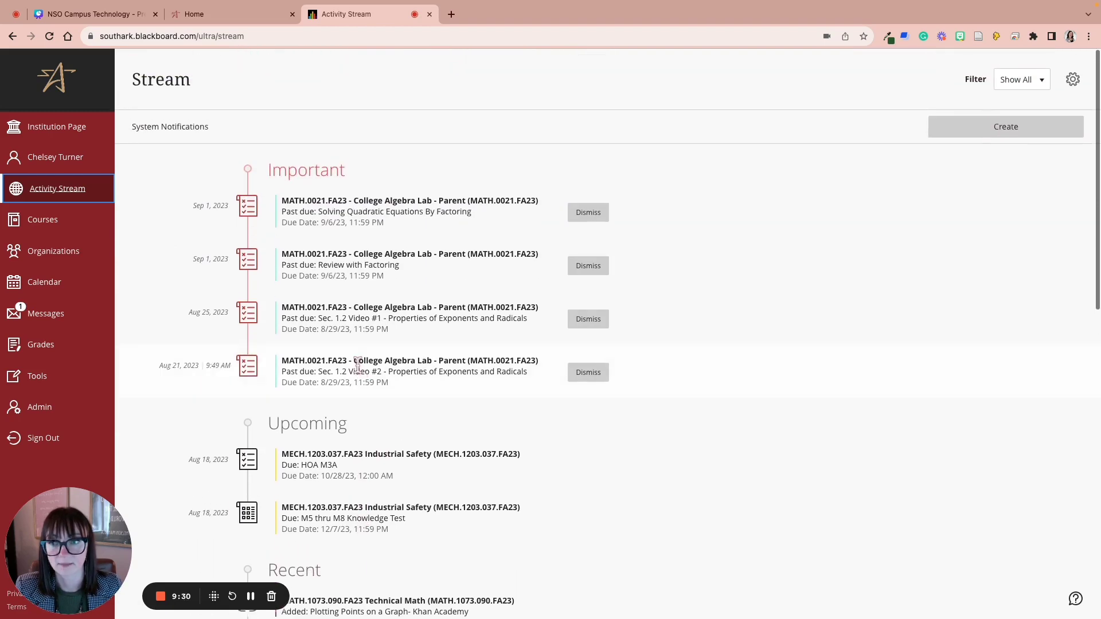
scroll(409, 464, down, 8)
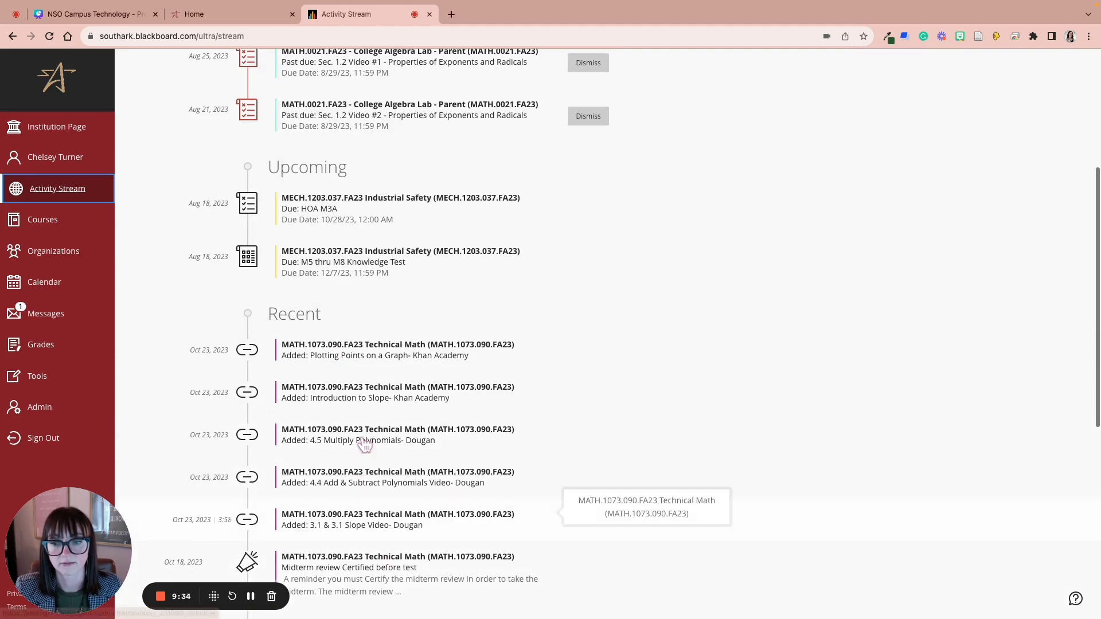
scroll(319, 533, up, 5)
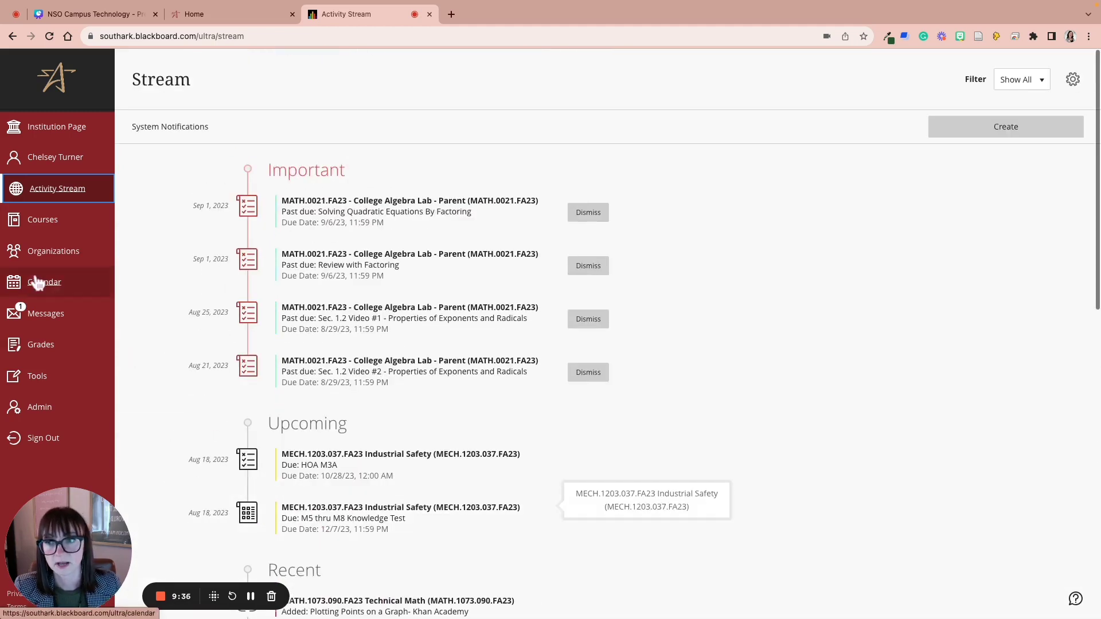
Step: Go to the Courses page and browse the terms in the Current Courses dropdown
click(50, 228)
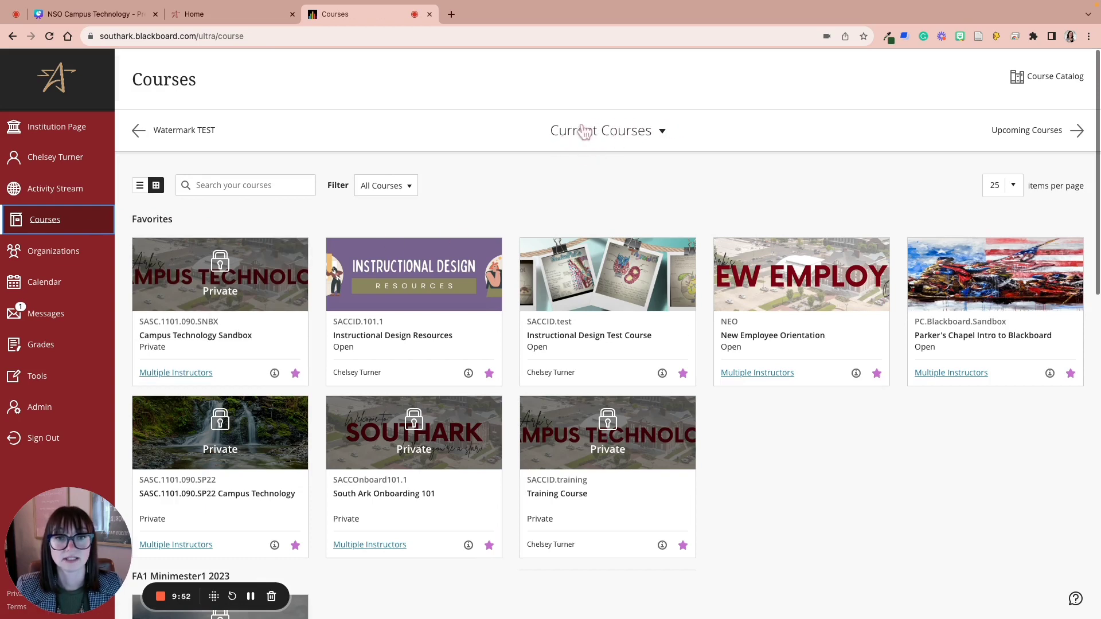
click(594, 140)
scroll(612, 252, down, 3)
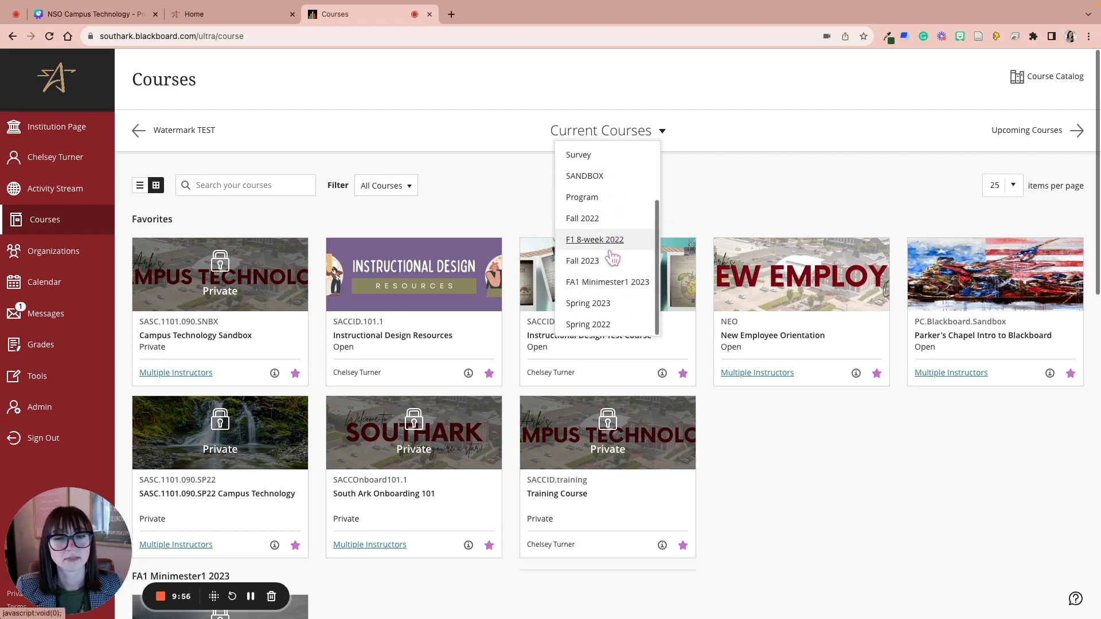
scroll(611, 257, down, 1)
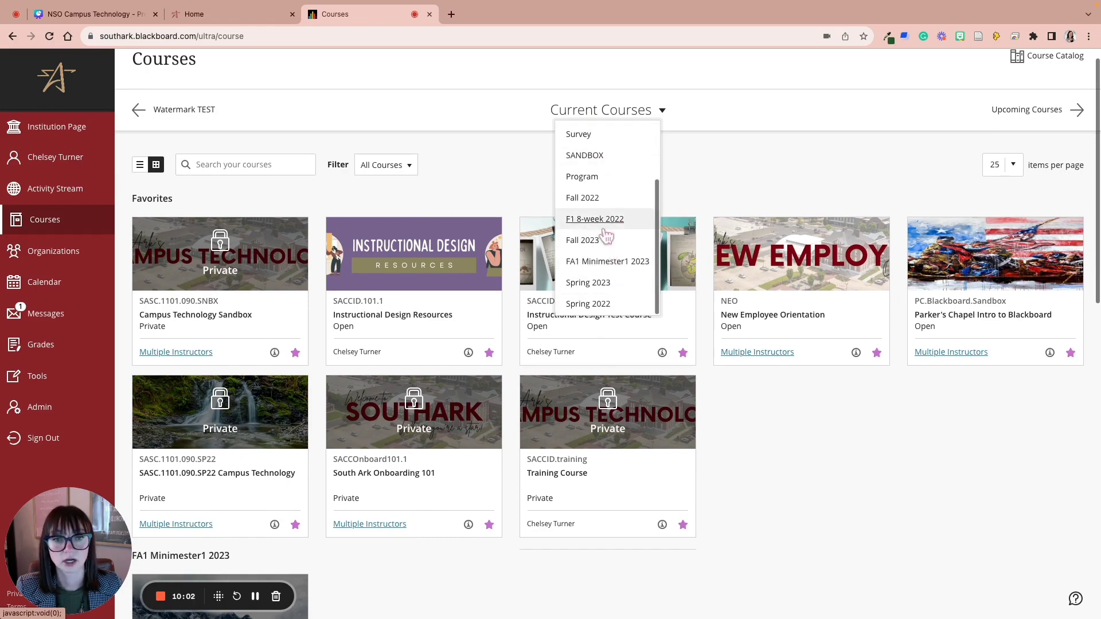
scroll(590, 236, down, 2)
scroll(730, 198, up, 3)
Step: Close the term list and look over the Favorites, FA1 Minimester1 2023 and Fall 2023 course cards
click(730, 199)
scroll(717, 287, down, 10)
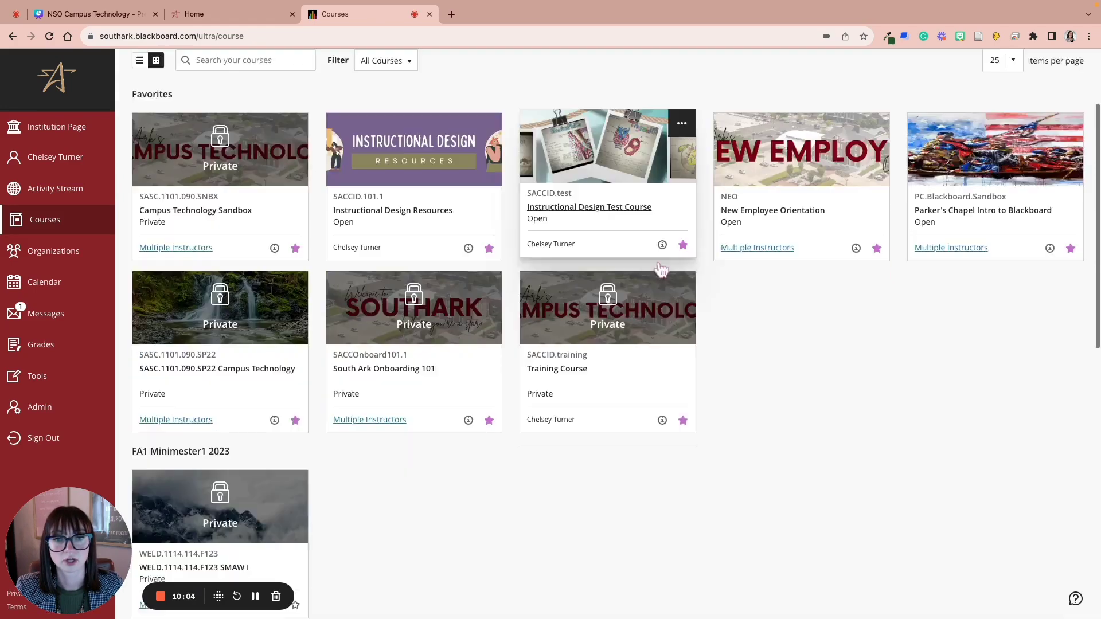
scroll(737, 380, down, 2)
scroll(735, 378, up, 13)
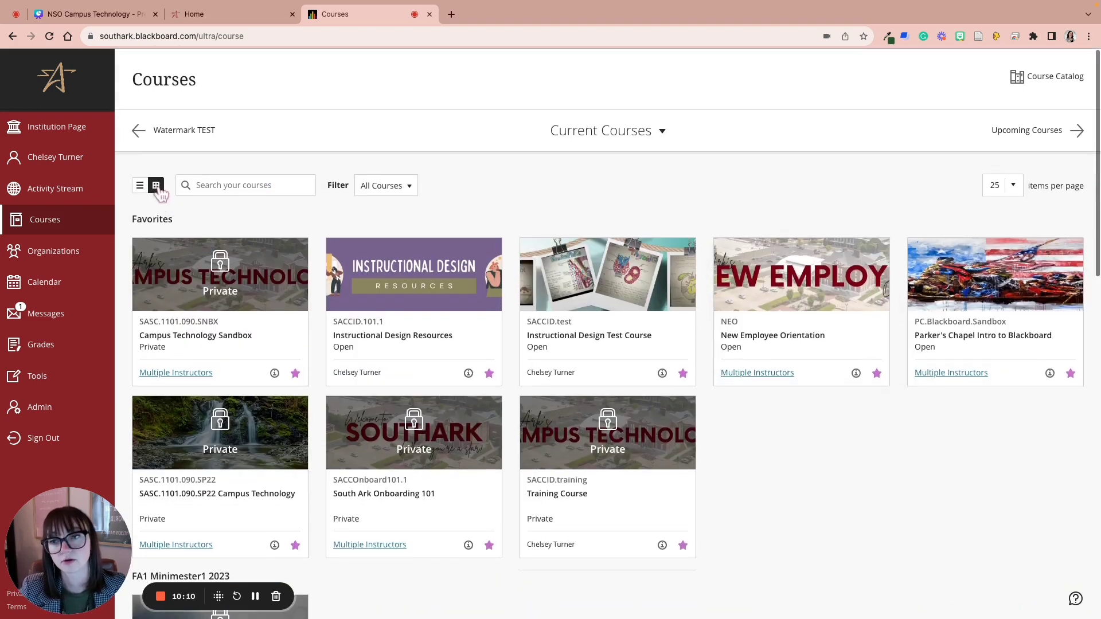
Step: Try list view, return to the card grid, and star BB Ultra Test under Assorted Dates
click(140, 187)
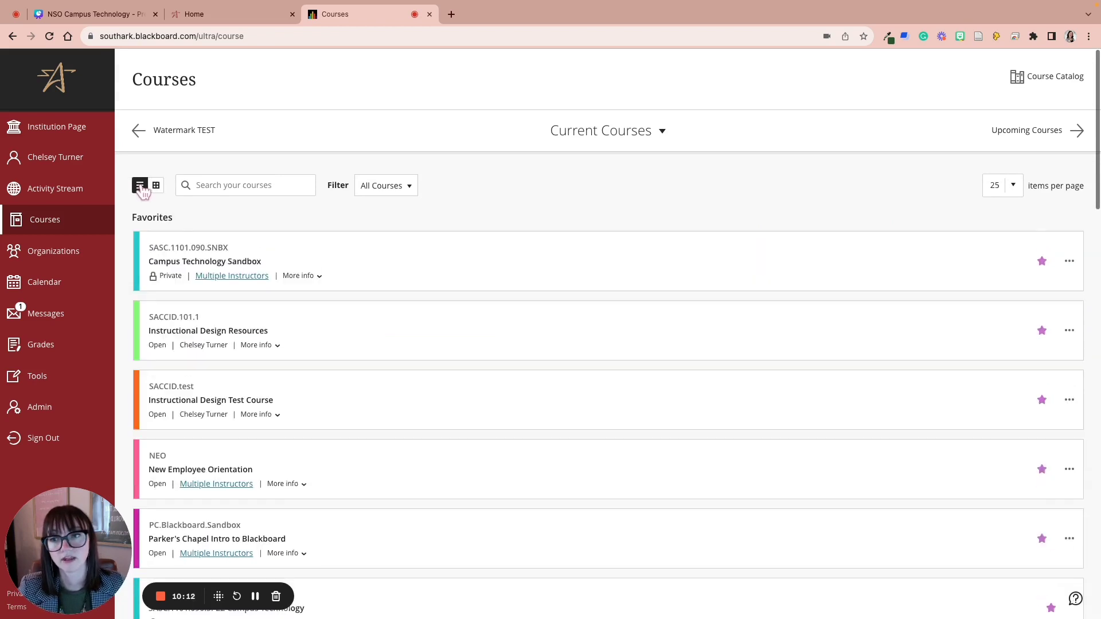
click(155, 185)
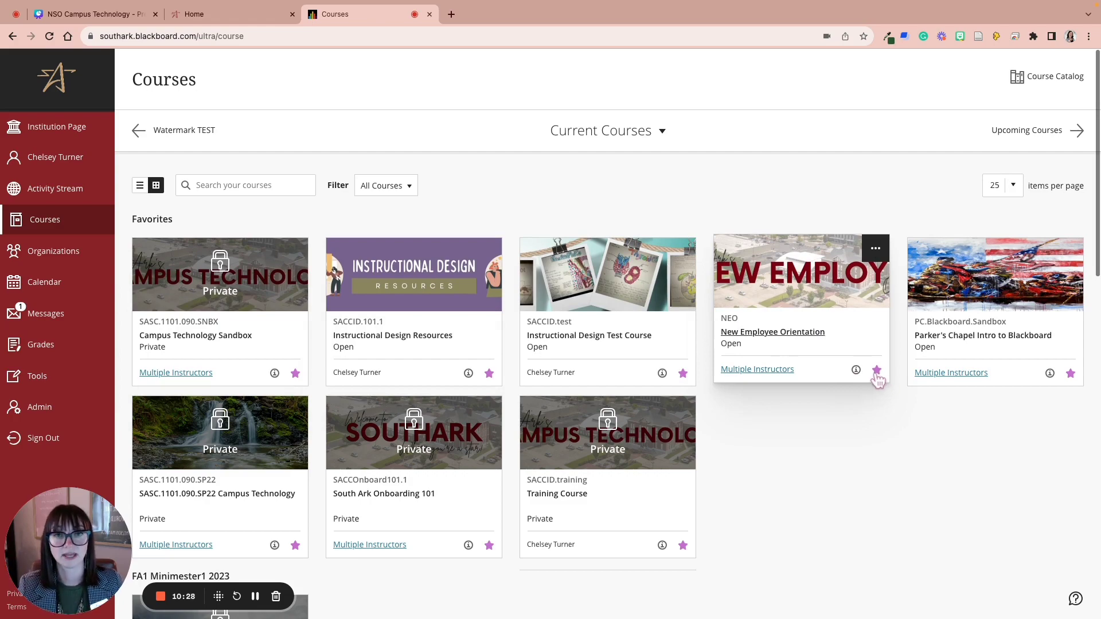
scroll(844, 420, down, 4)
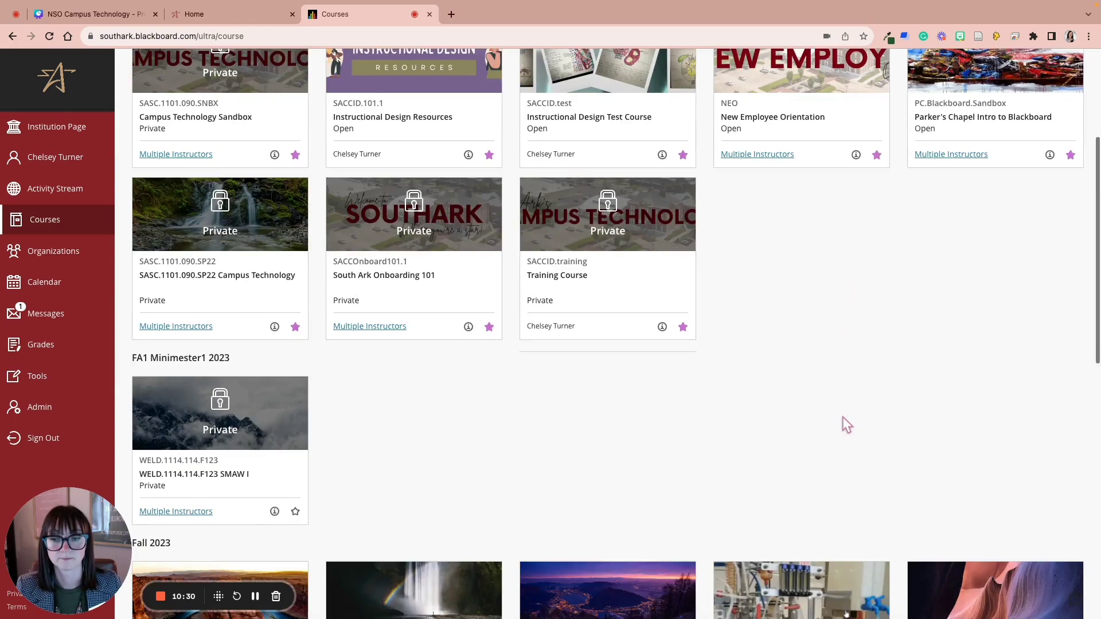
scroll(843, 421, down, 15)
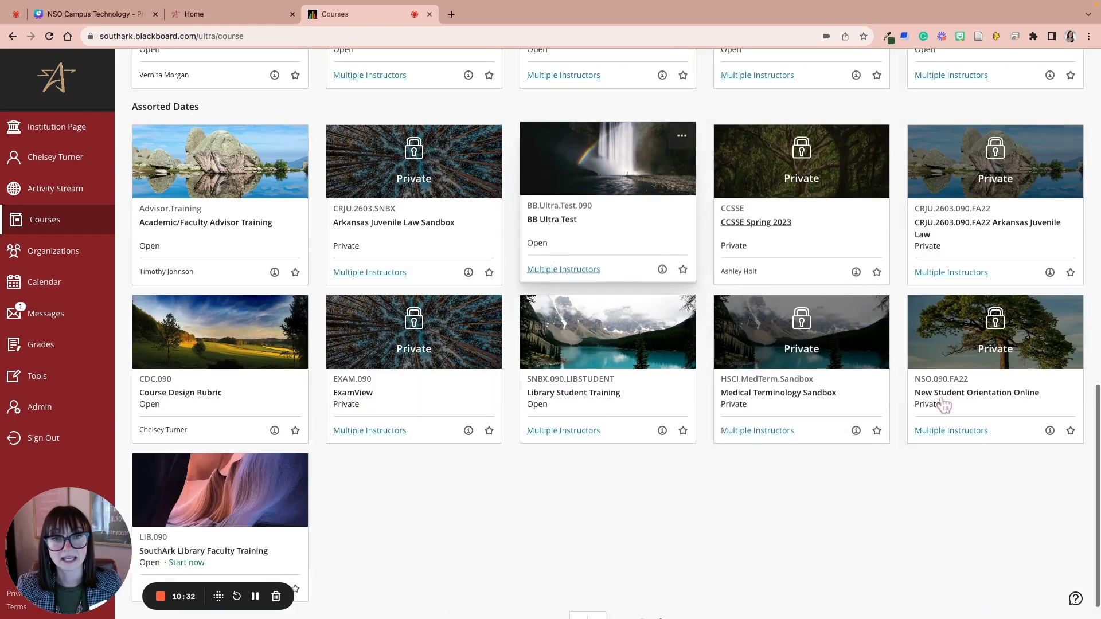
click(683, 270)
Step: Unstar BB Ultra Test in Favorites to remove it again
scroll(652, 344, up, 15)
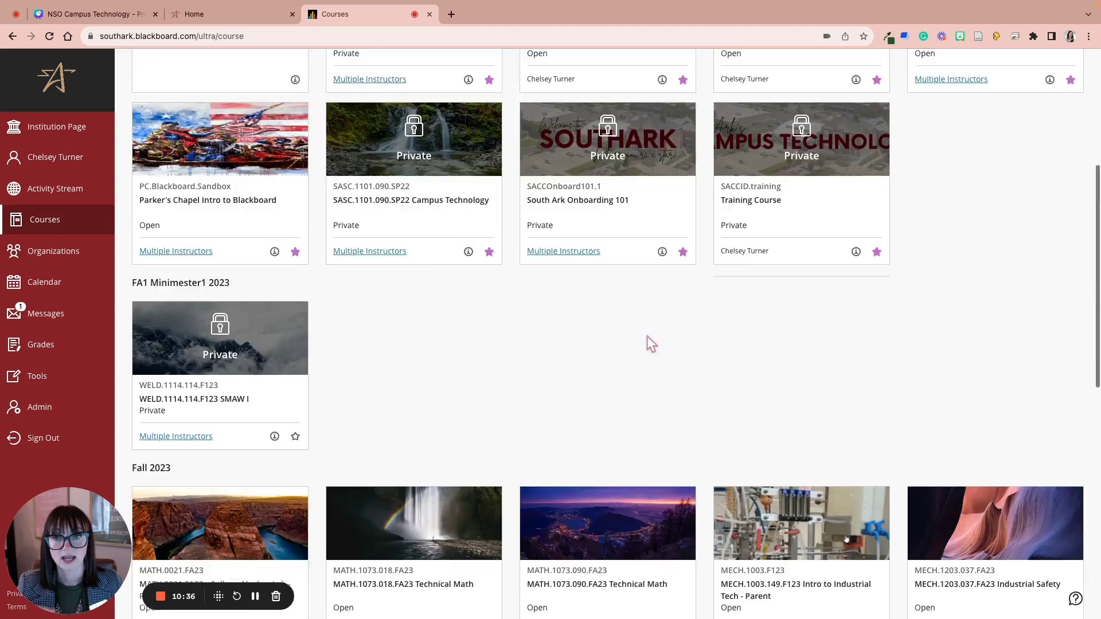
scroll(648, 341, up, 5)
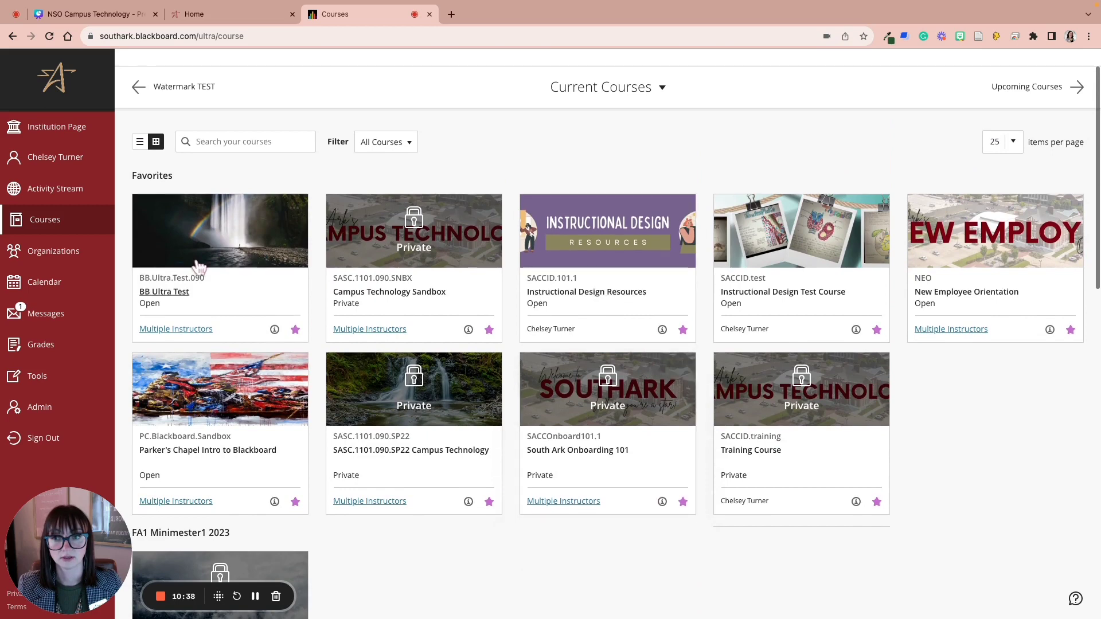
click(295, 326)
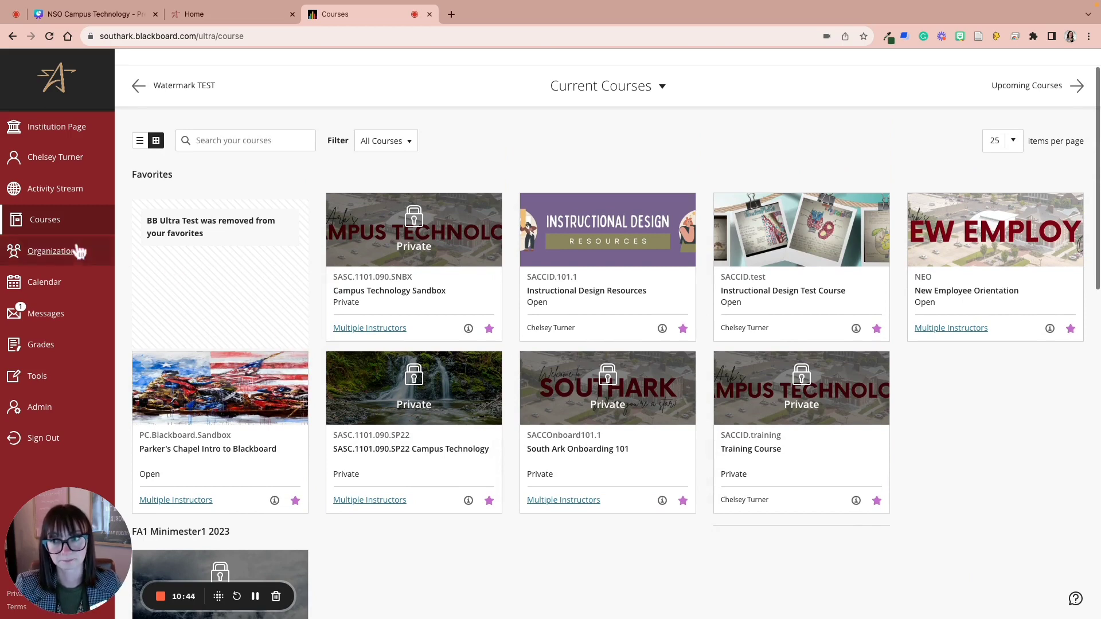
Step: Open Instructional Design Resources and view its folders, starting with Start Here! and Education Theory
click(598, 230)
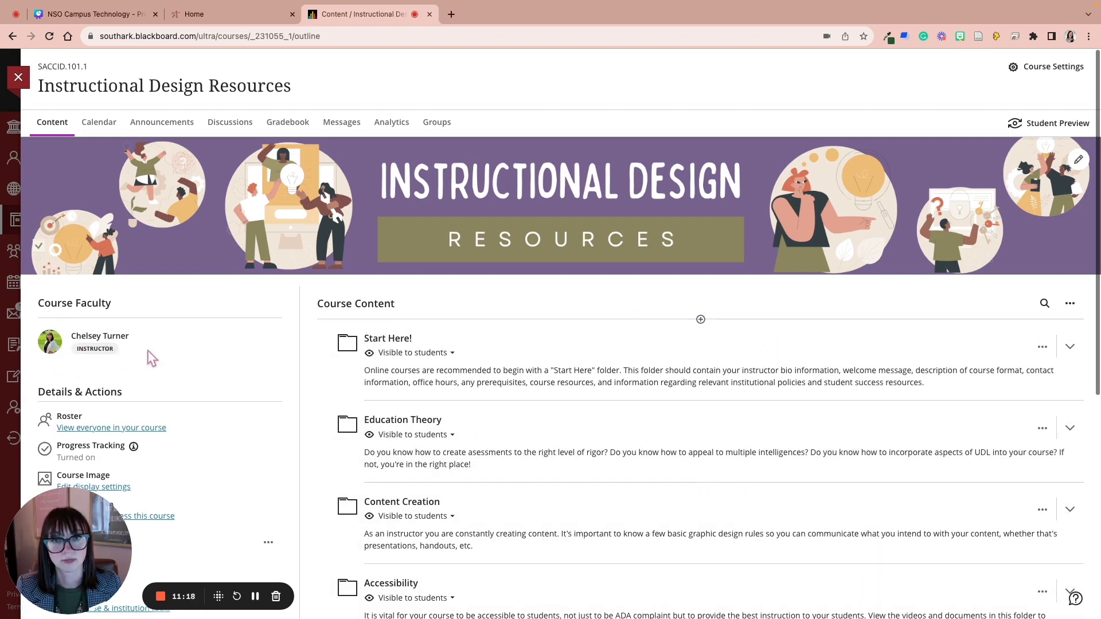
scroll(171, 380, down, 3)
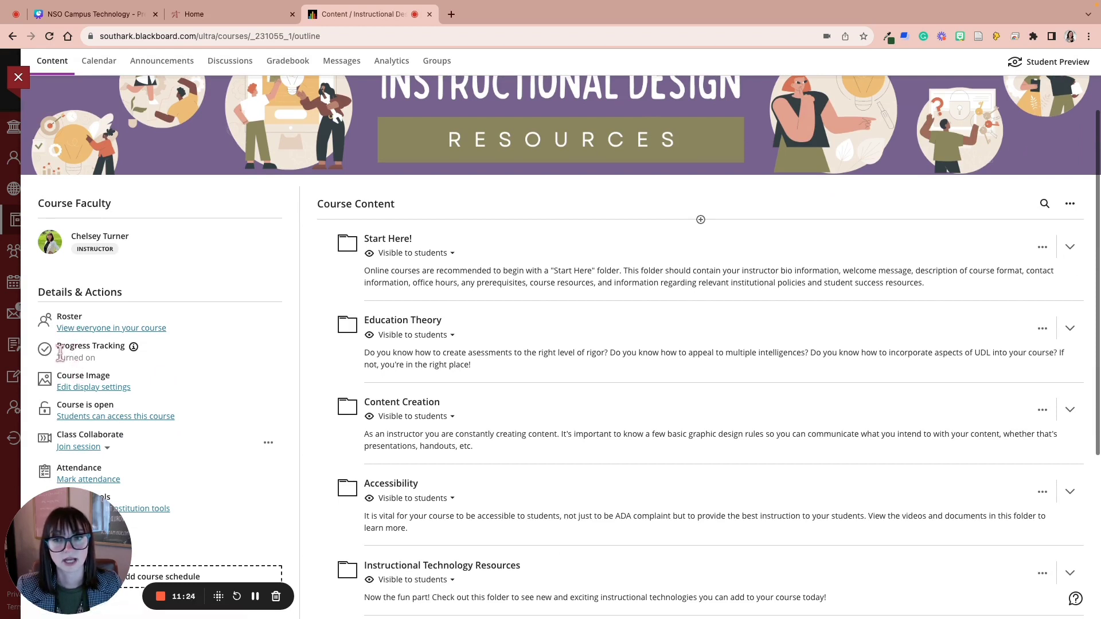
Step: Start Student Preview and expand Start Here! to show the Instructional Design Coordinator item
click(1046, 63)
click(610, 240)
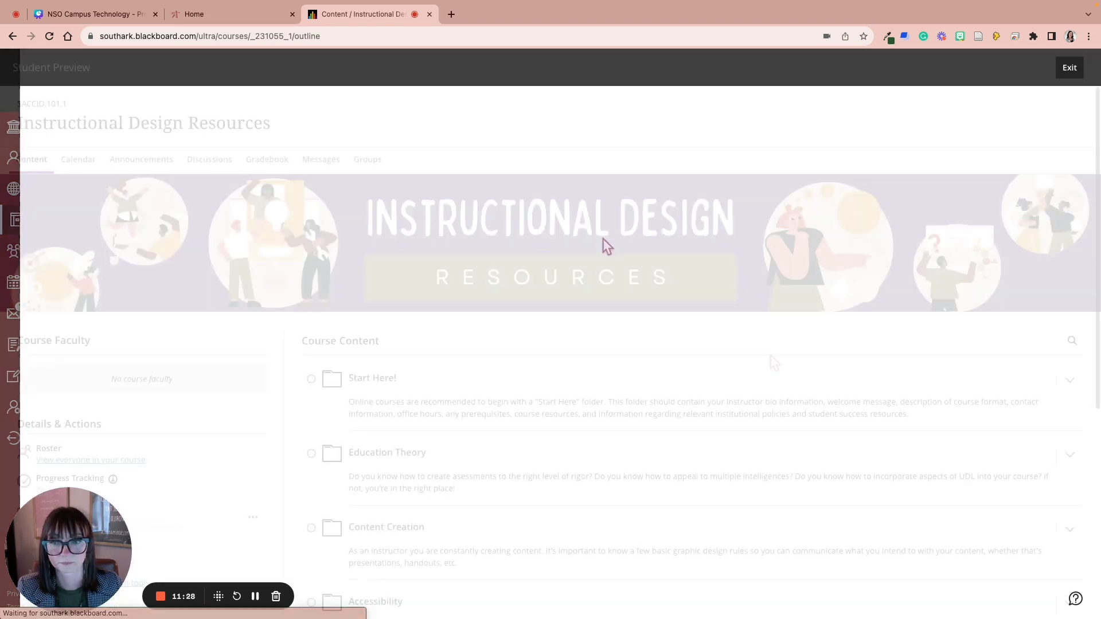
scroll(774, 360, down, 3)
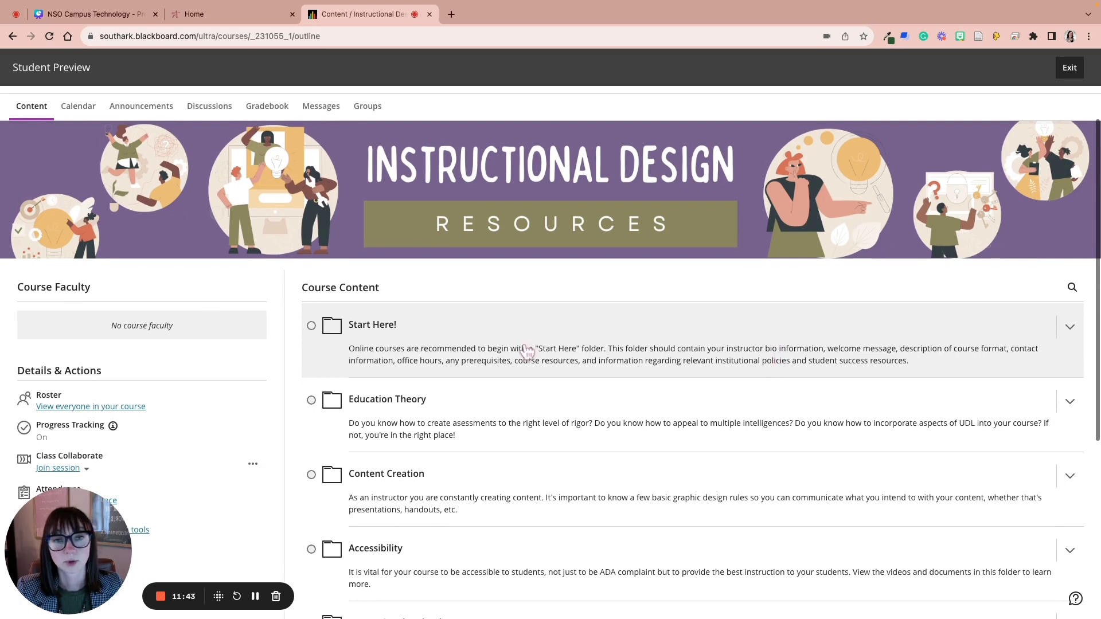
mouse_move(313, 330)
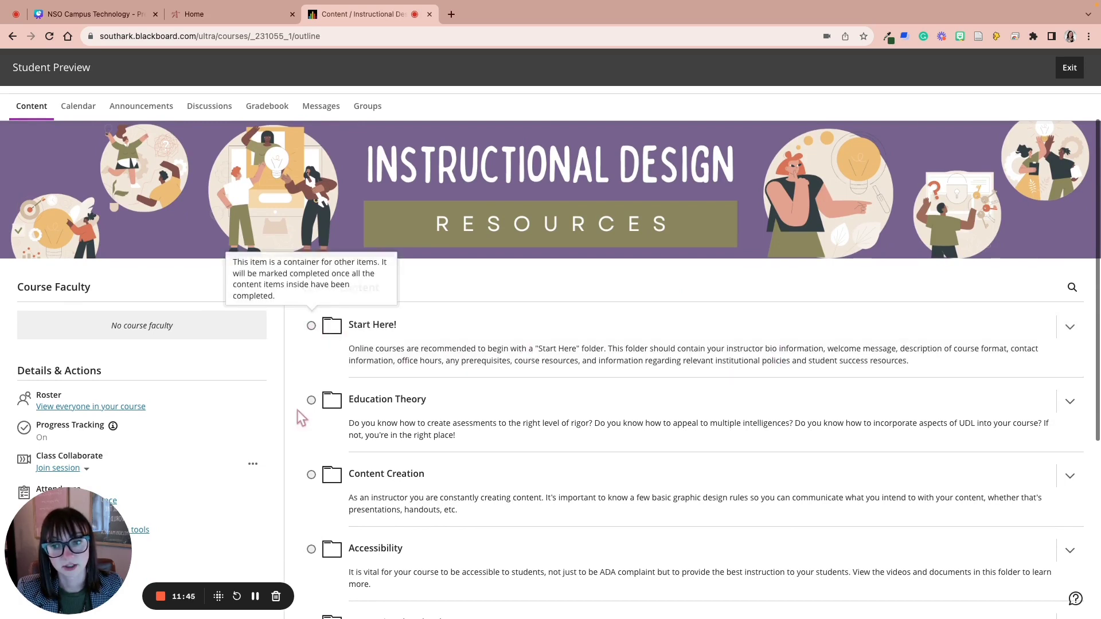
click(514, 324)
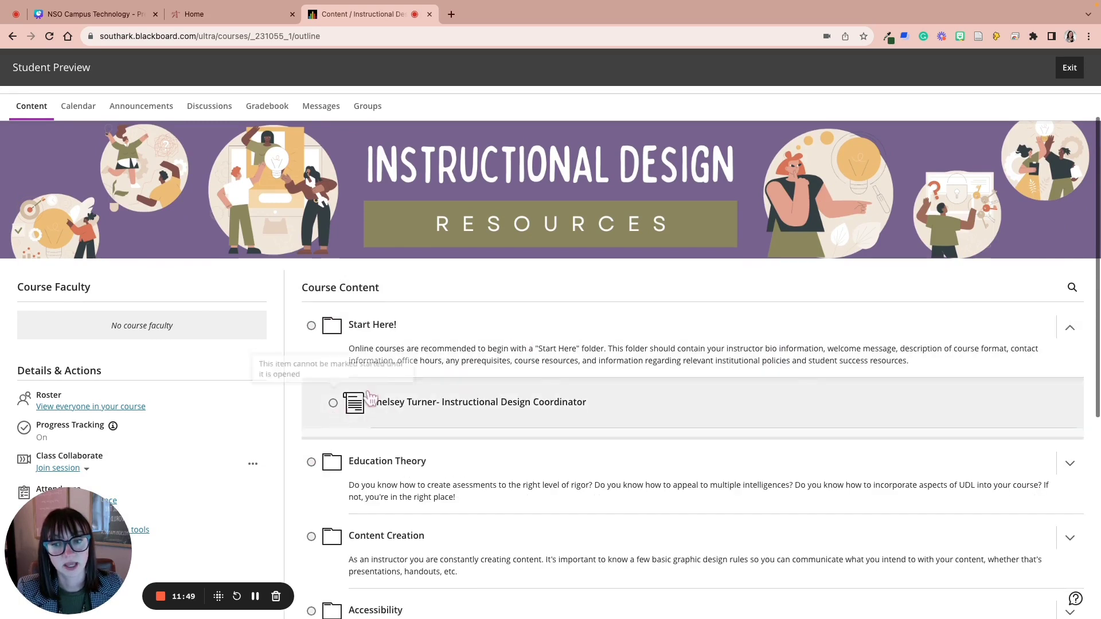
mouse_move(299, 329)
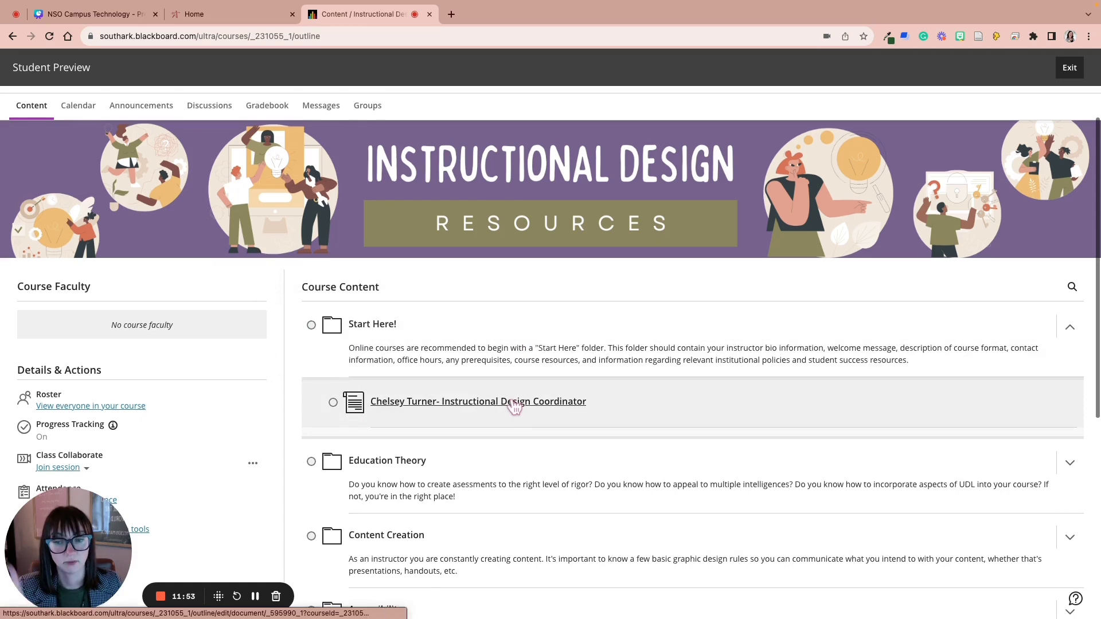
Step: Read the Instructional Design Coordinator introduction, then close it to return to the course outline
click(514, 403)
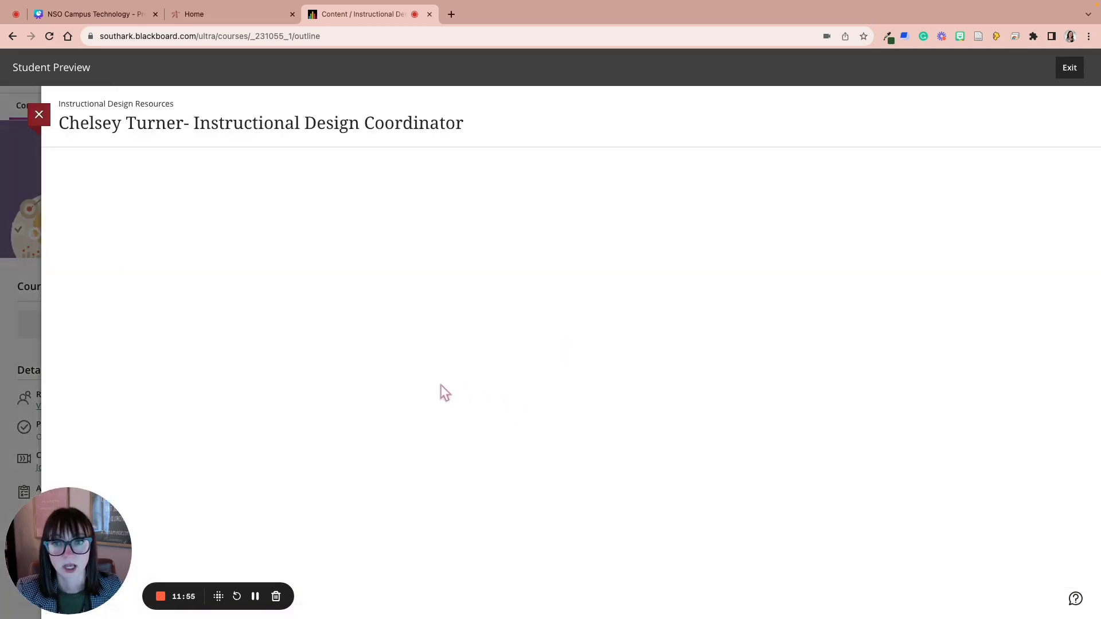
scroll(649, 386, down, 10)
scroll(428, 285, up, 10)
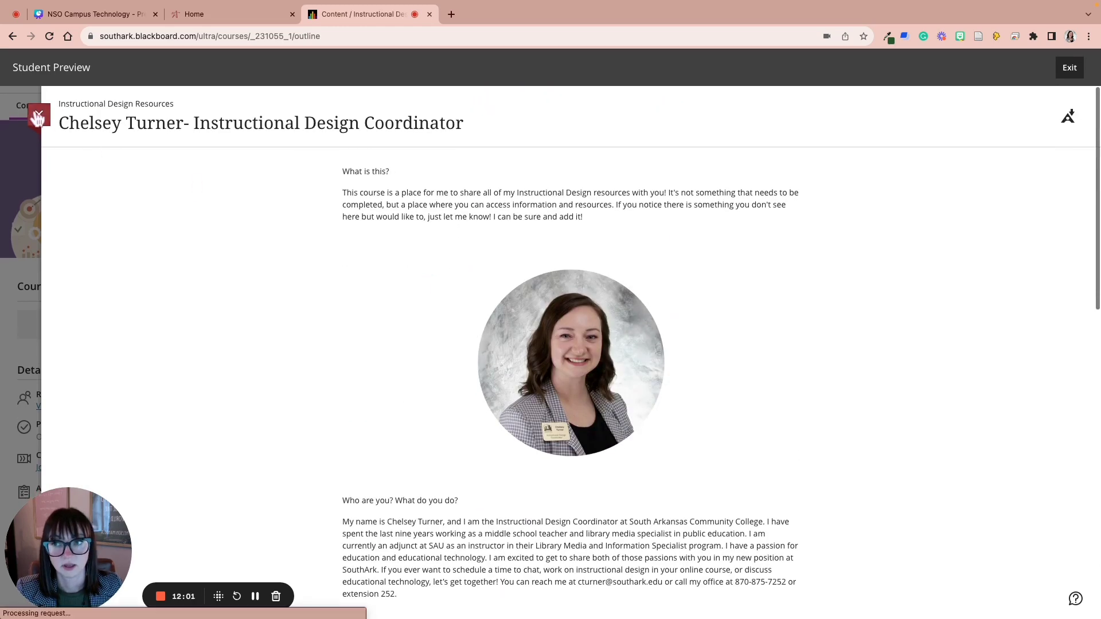
click(35, 113)
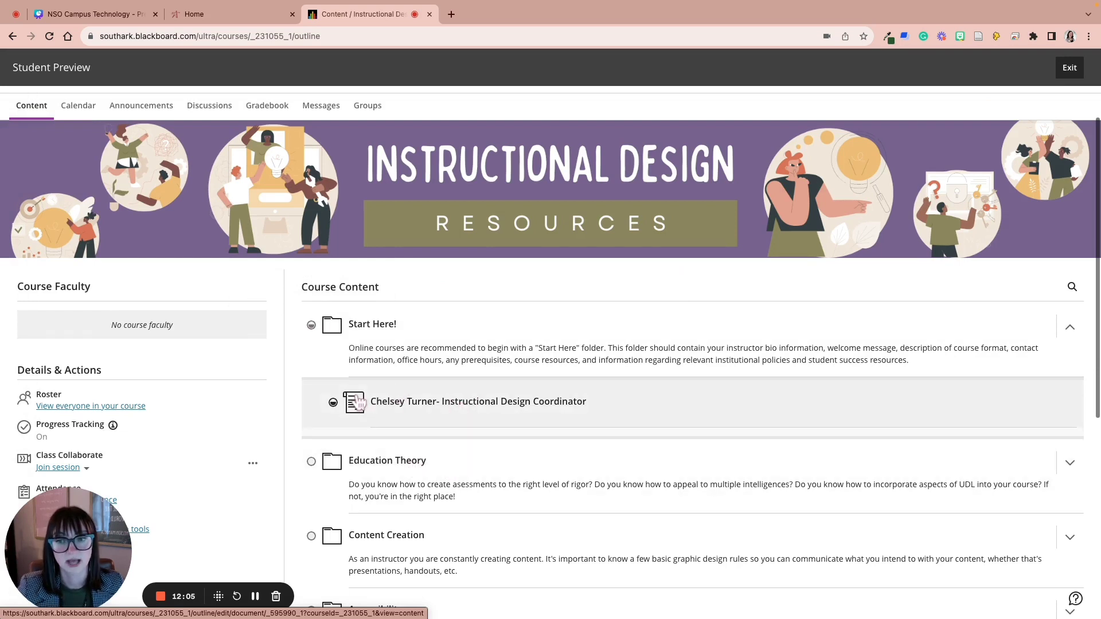
scroll(226, 406, down, 1)
scroll(226, 405, up, 1)
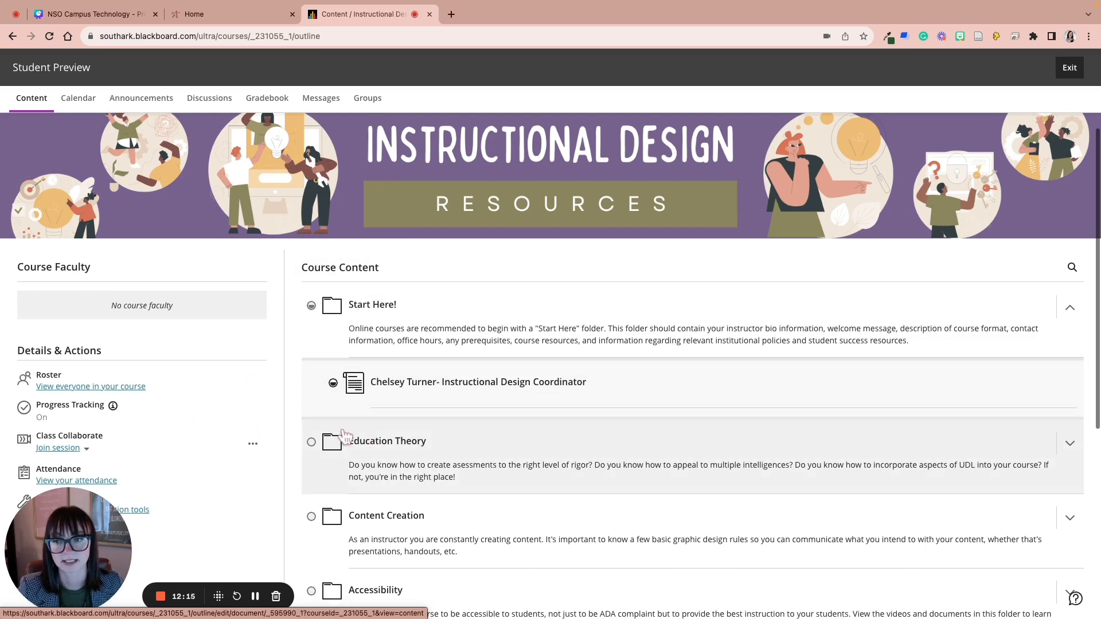
scroll(130, 421, down, 1)
scroll(129, 422, down, 3)
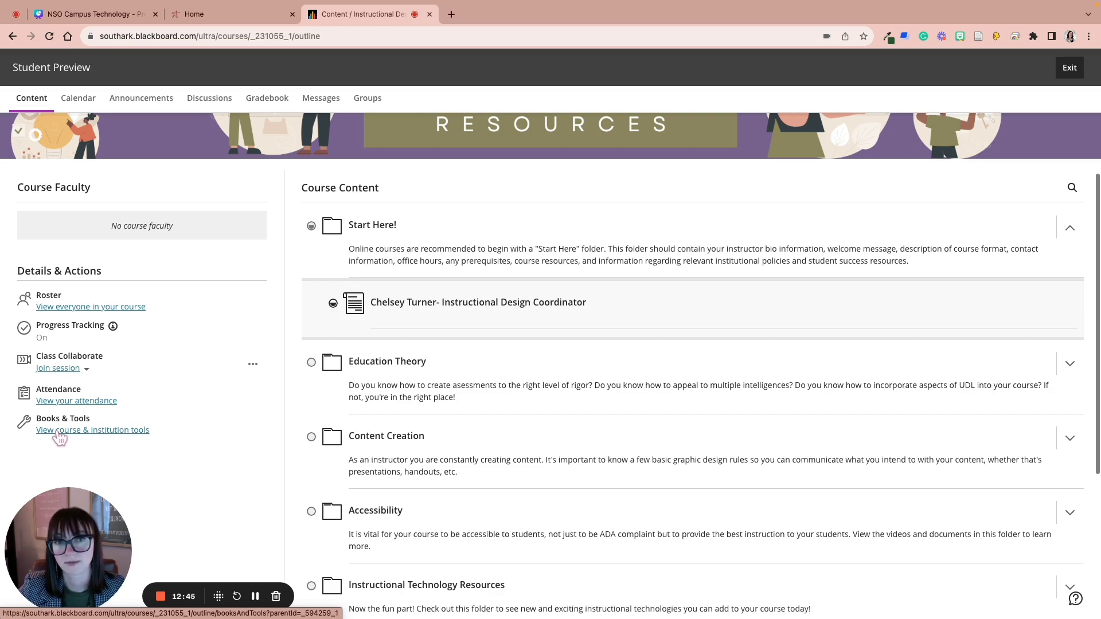
scroll(60, 438, up, 1)
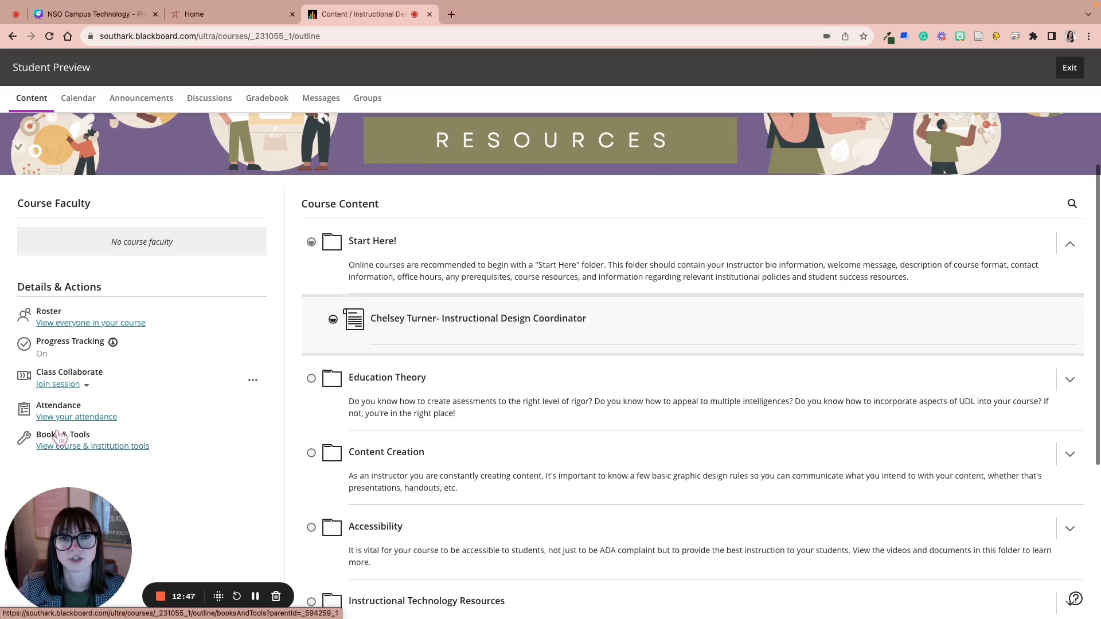
scroll(59, 438, down, 1)
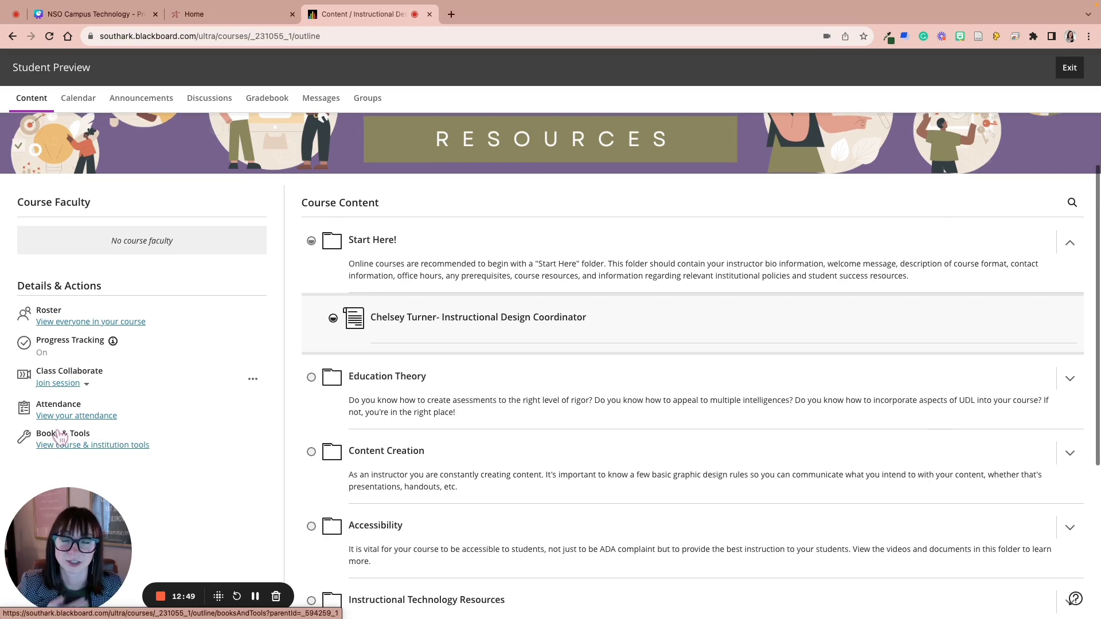
scroll(60, 439, up, 5)
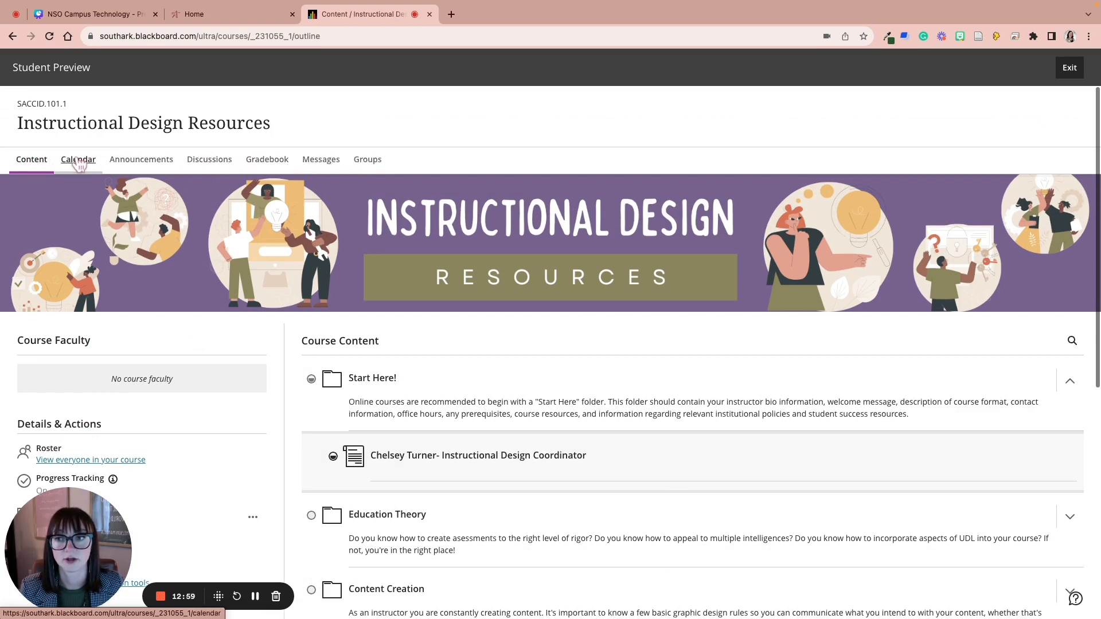
click(79, 163)
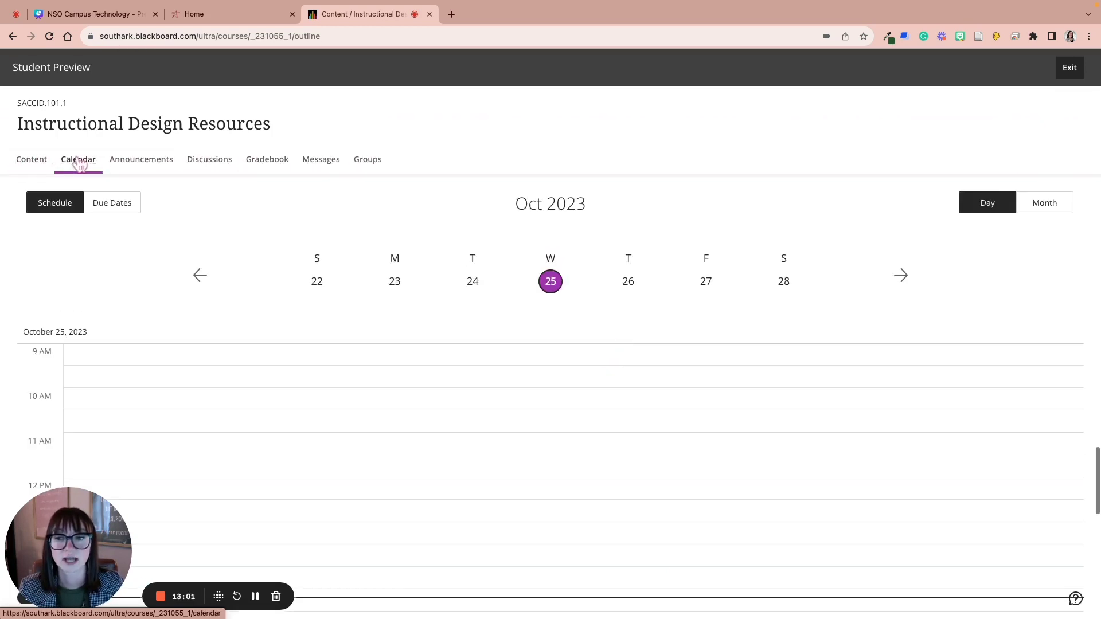
click(1052, 208)
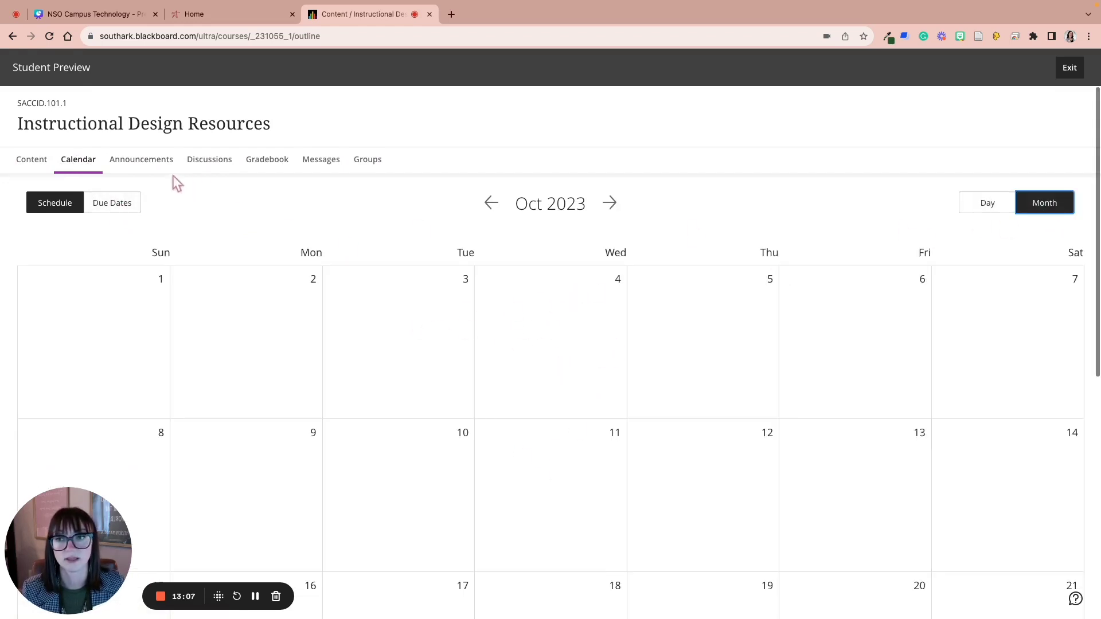
click(152, 166)
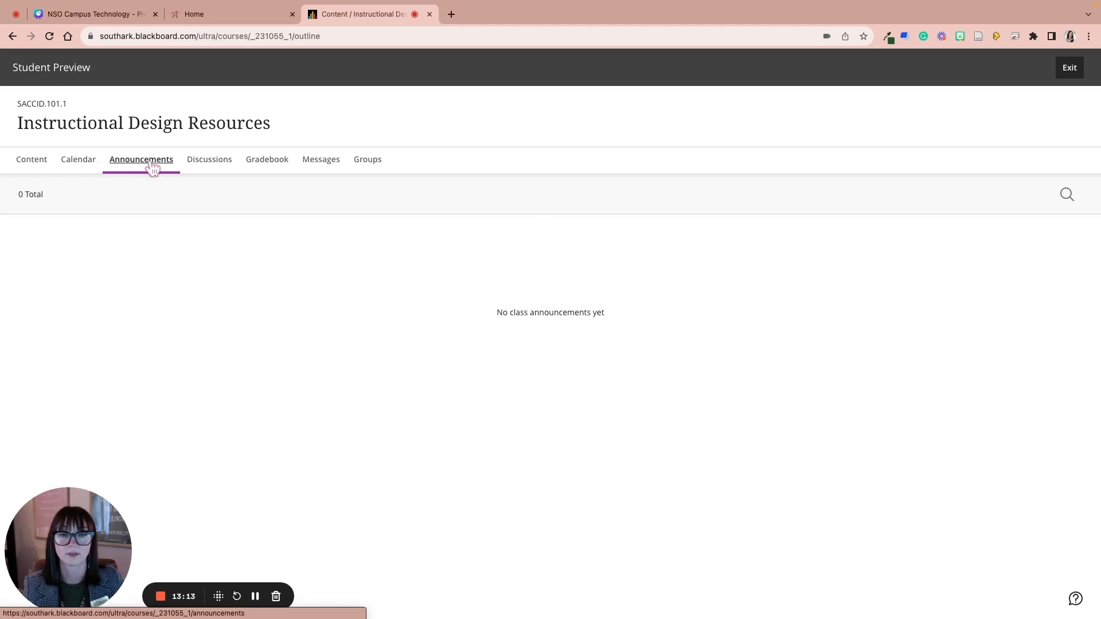
click(214, 167)
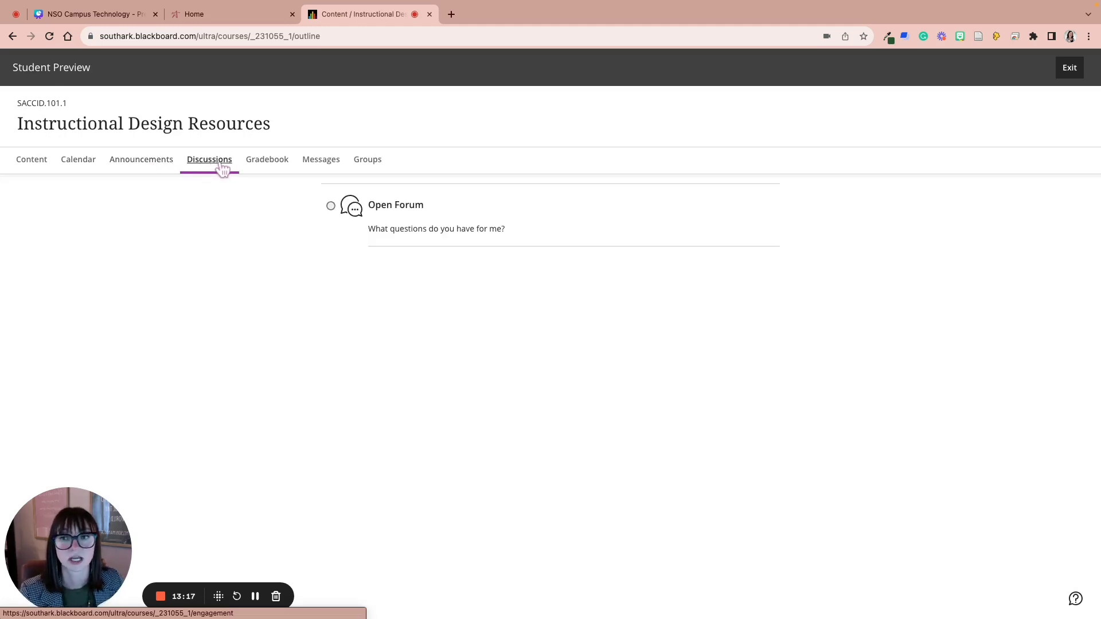
click(272, 166)
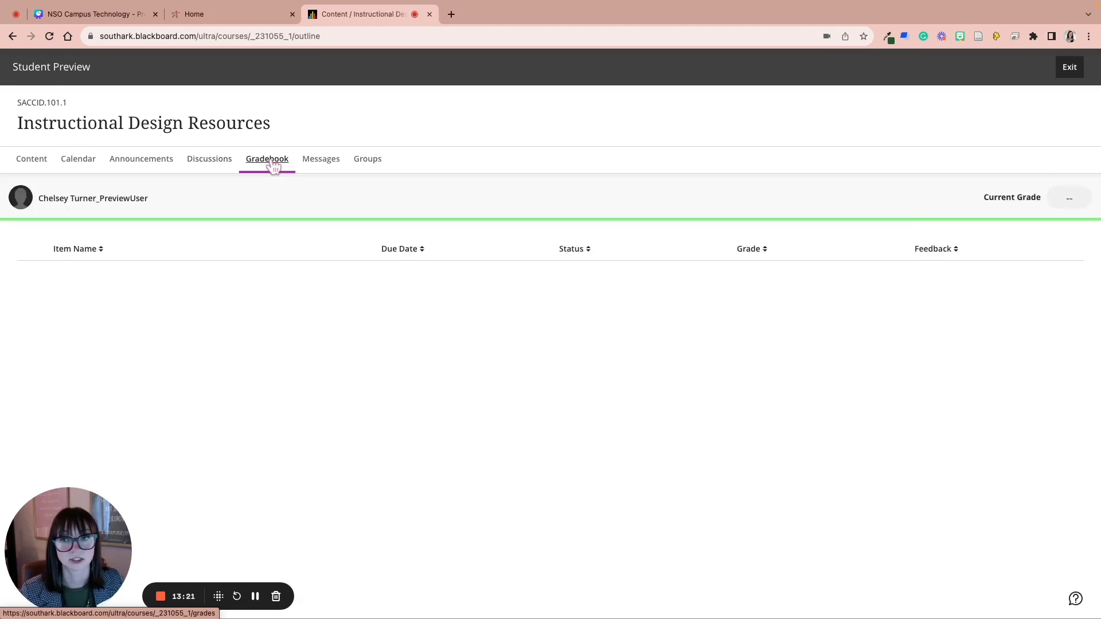
click(325, 164)
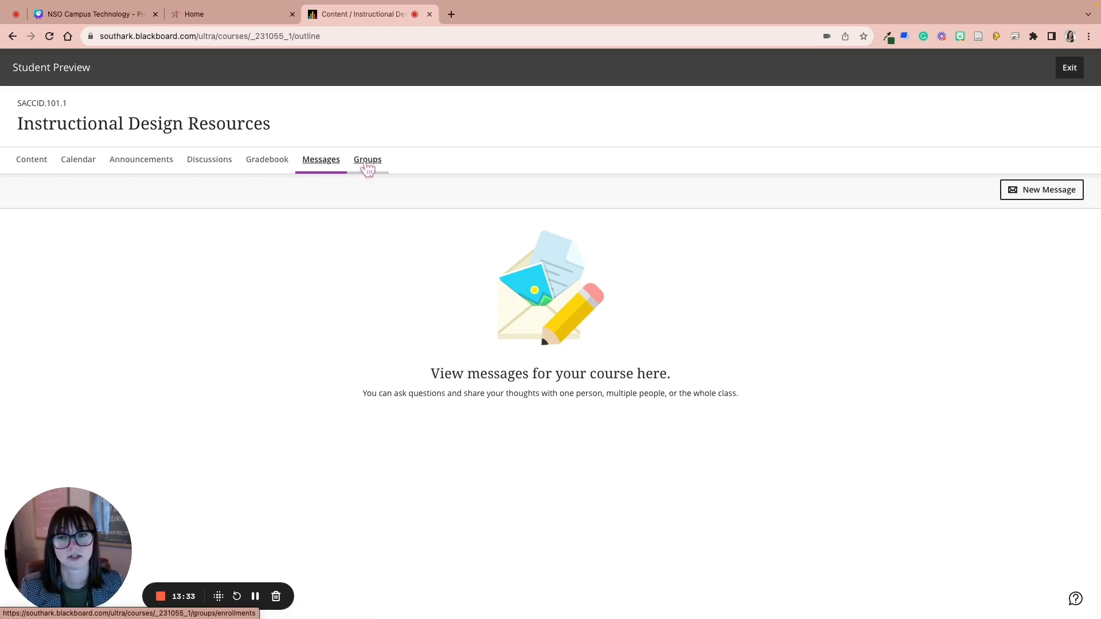
click(34, 166)
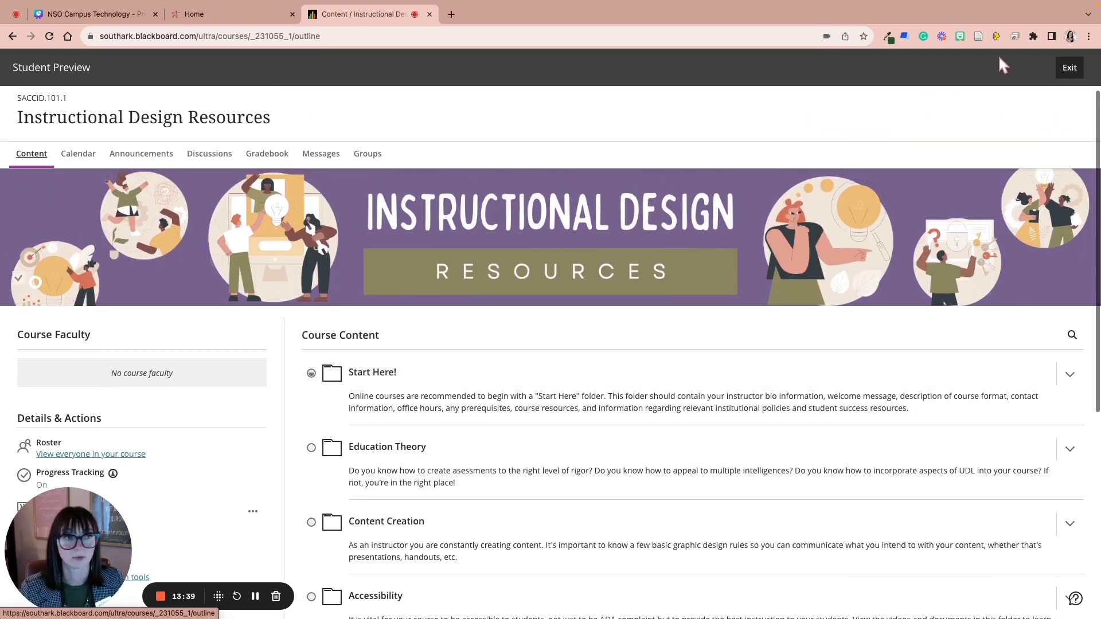
Step: Exit Student Preview with Discard, then view the Oct 2023 Calendar in Month view
click(1069, 68)
click(1029, 165)
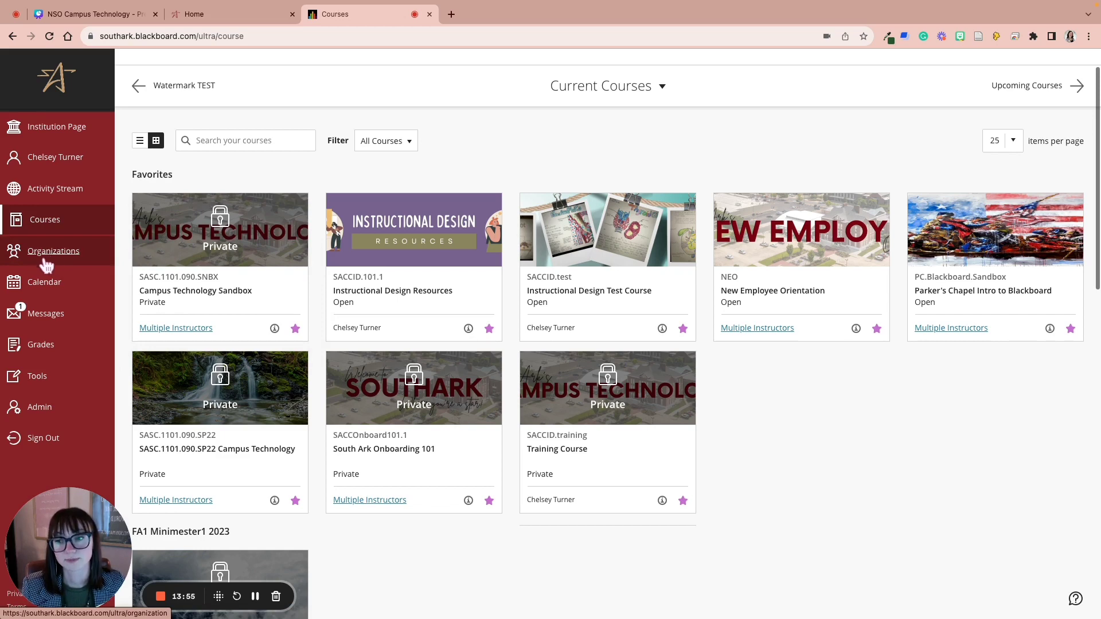
click(45, 284)
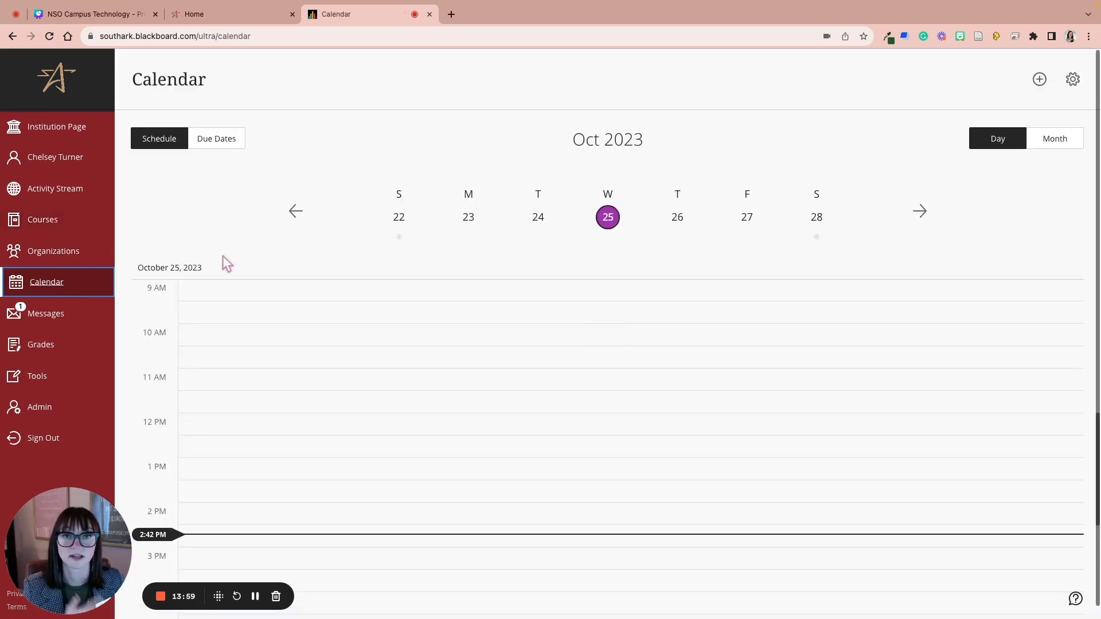
click(1055, 139)
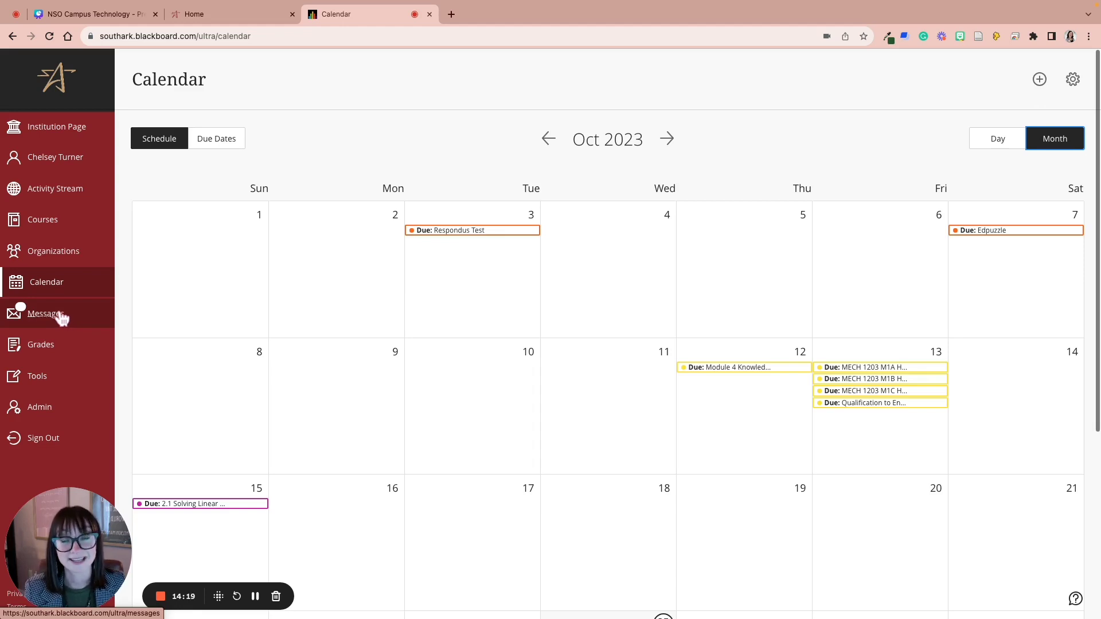
Step: Open Grades, view the BB Ultra Test gradebook, then close it back to the overview
click(44, 350)
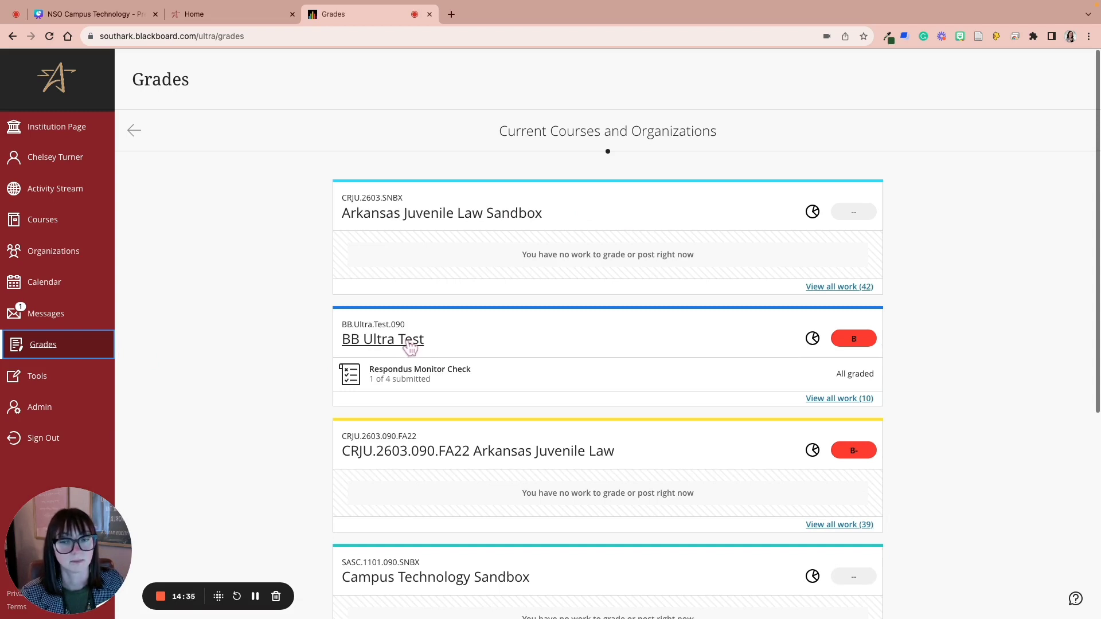
click(389, 346)
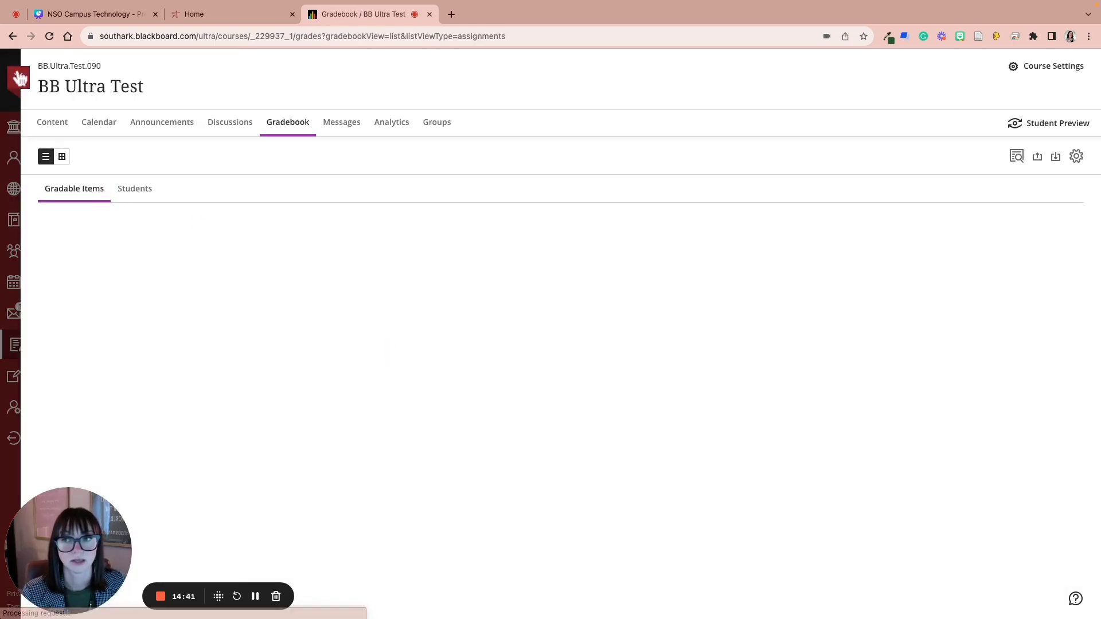
click(19, 79)
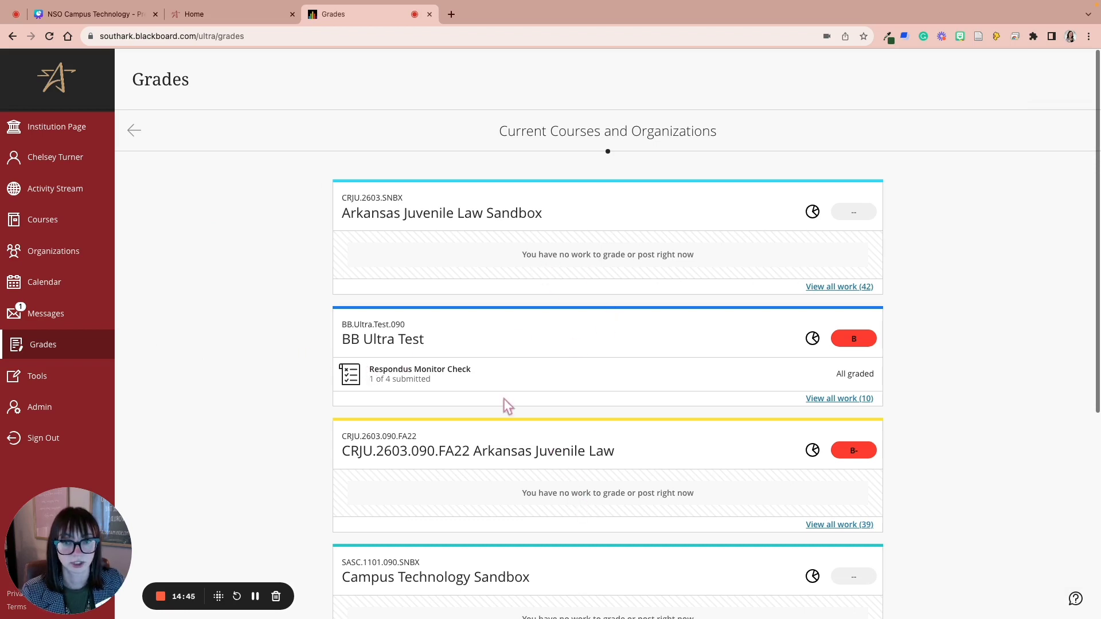
Step: Browse the Blackboard Tools list, then sign out of Blackboard
click(52, 388)
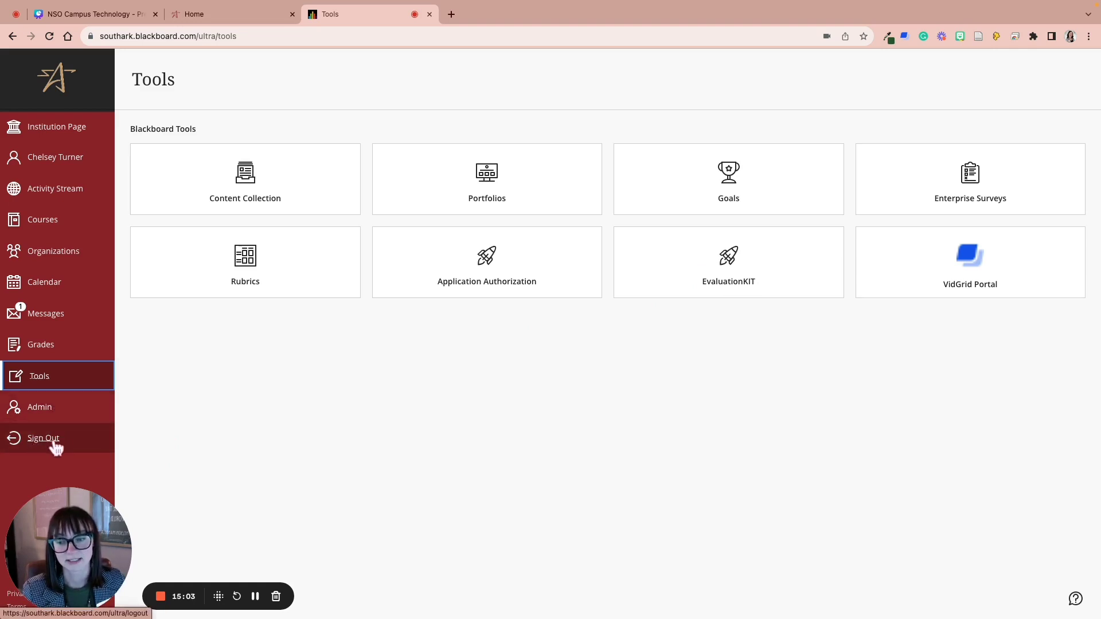
click(50, 440)
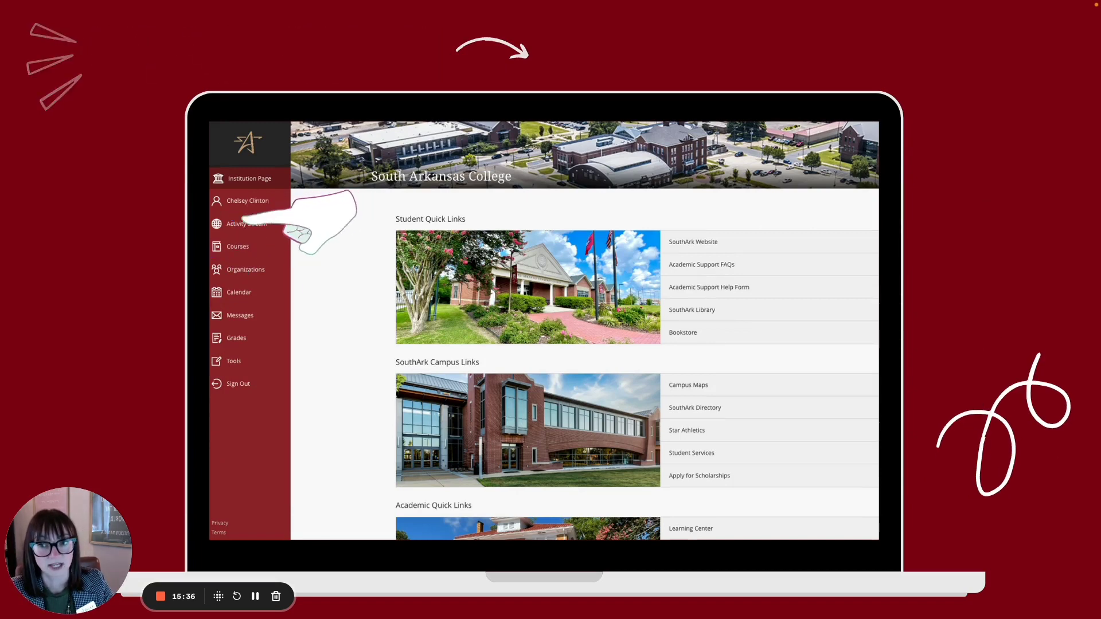
Step: Advance the slideshow to the MyCampus slide
key(Right)
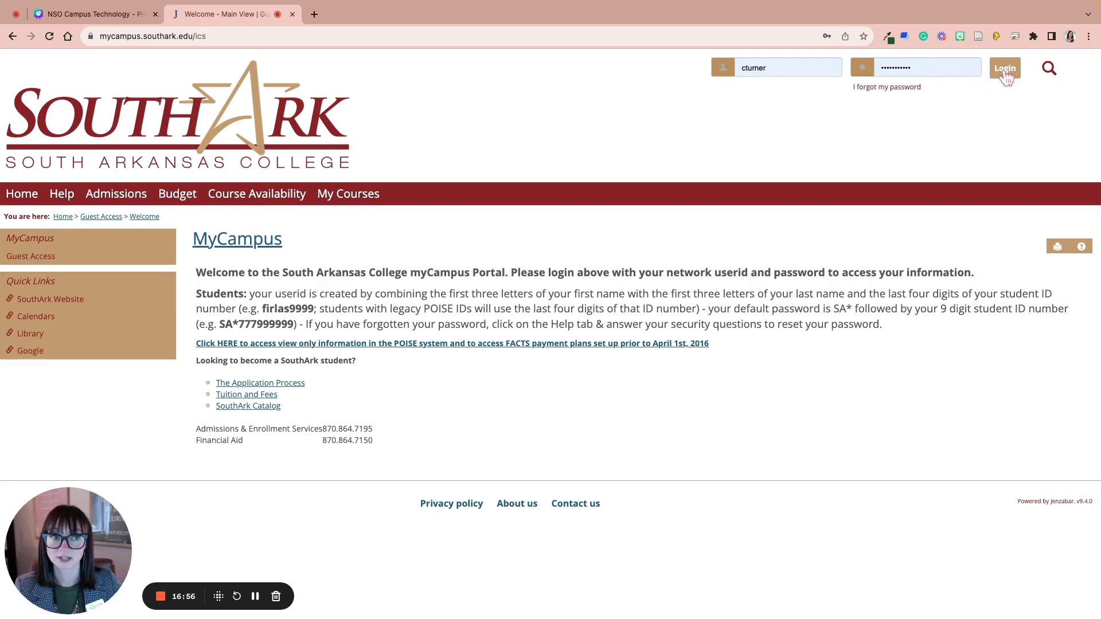
Step: Submit the network user ID and password to log in to the SouthArk MyCampus portal
click(1005, 69)
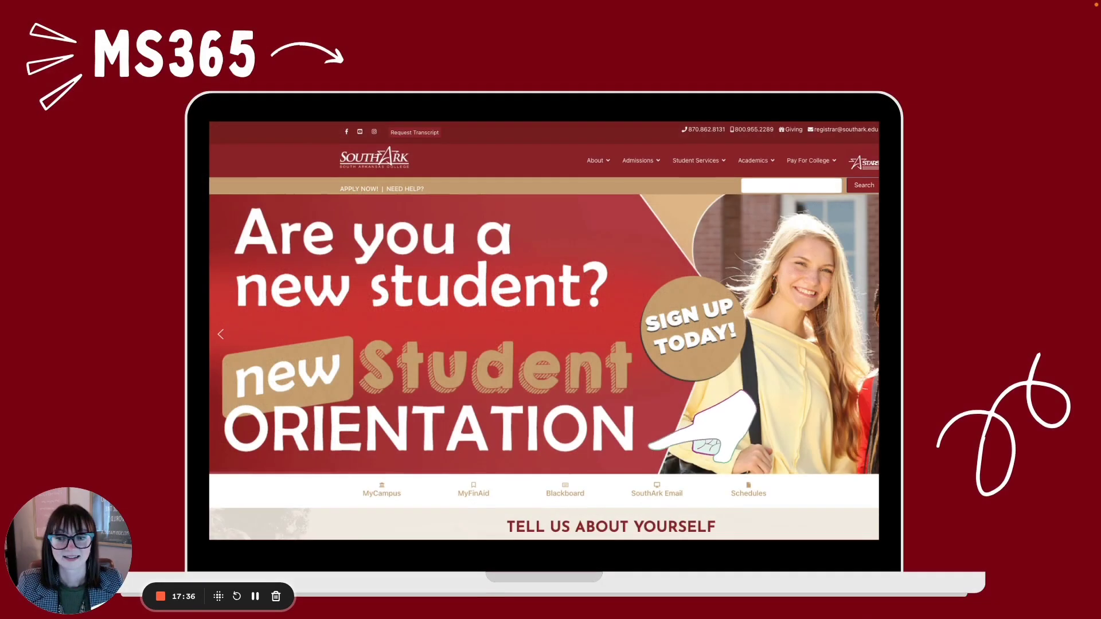